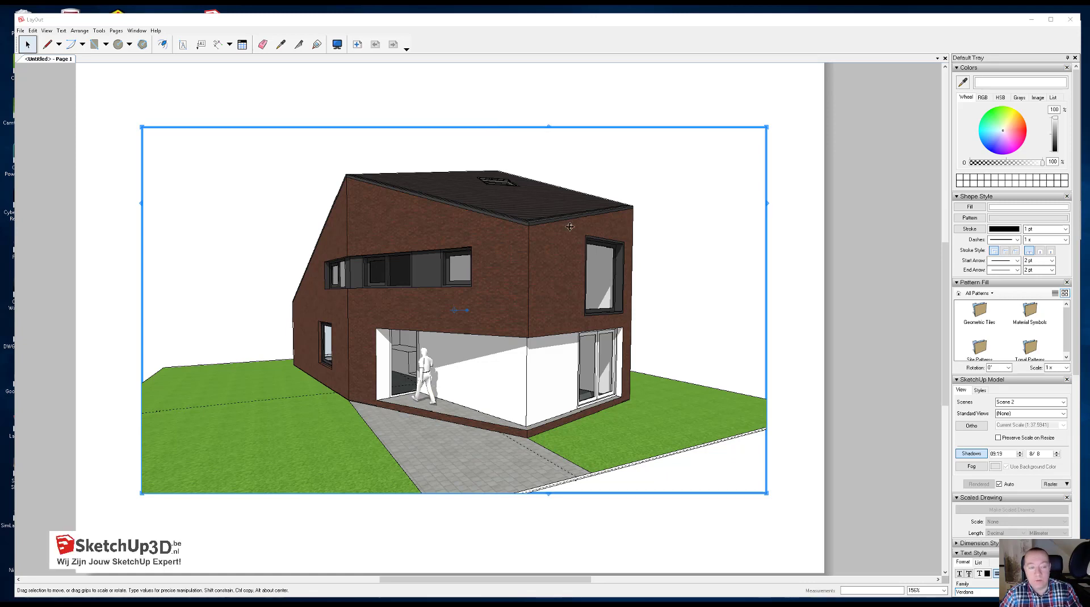
Select the brick house viewport and orbit its model camera to a slightly different angle.
scroll(498, 294, down, 1)
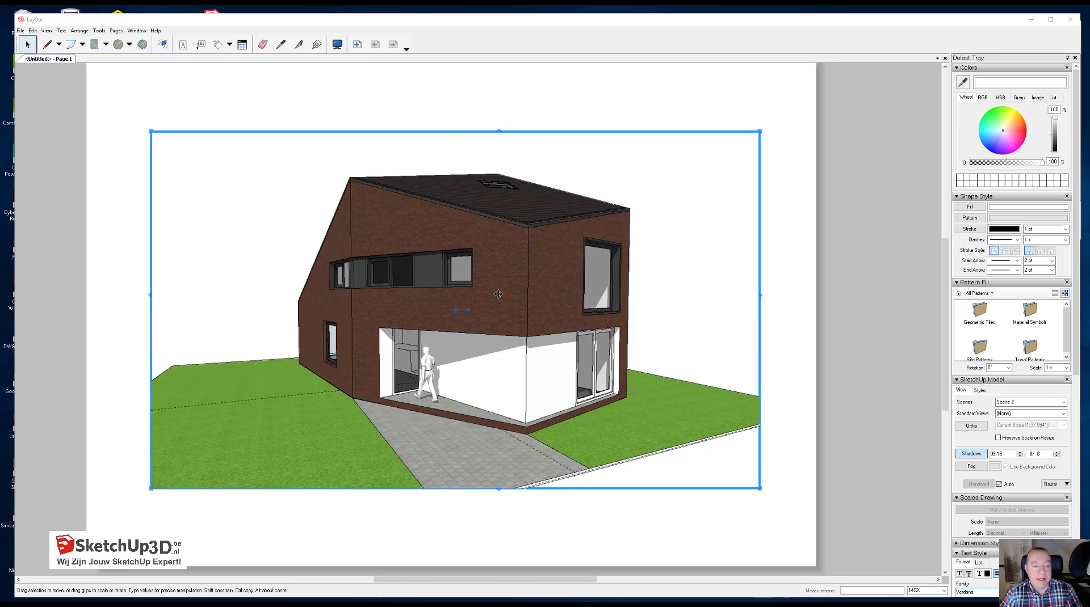
scroll(499, 294, down, 1)
scroll(498, 294, down, 1)
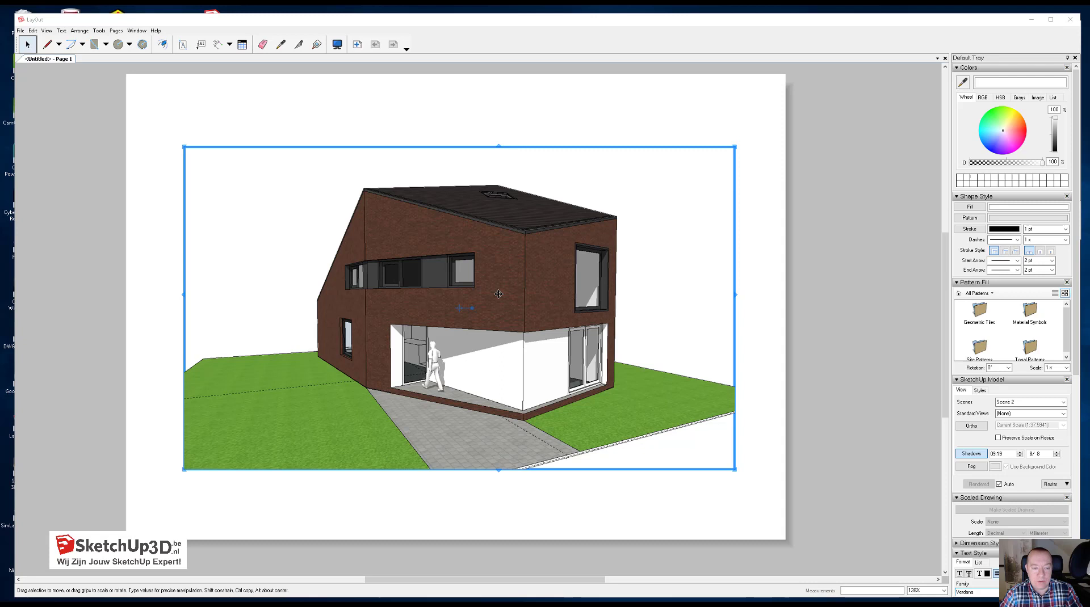
click(764, 248)
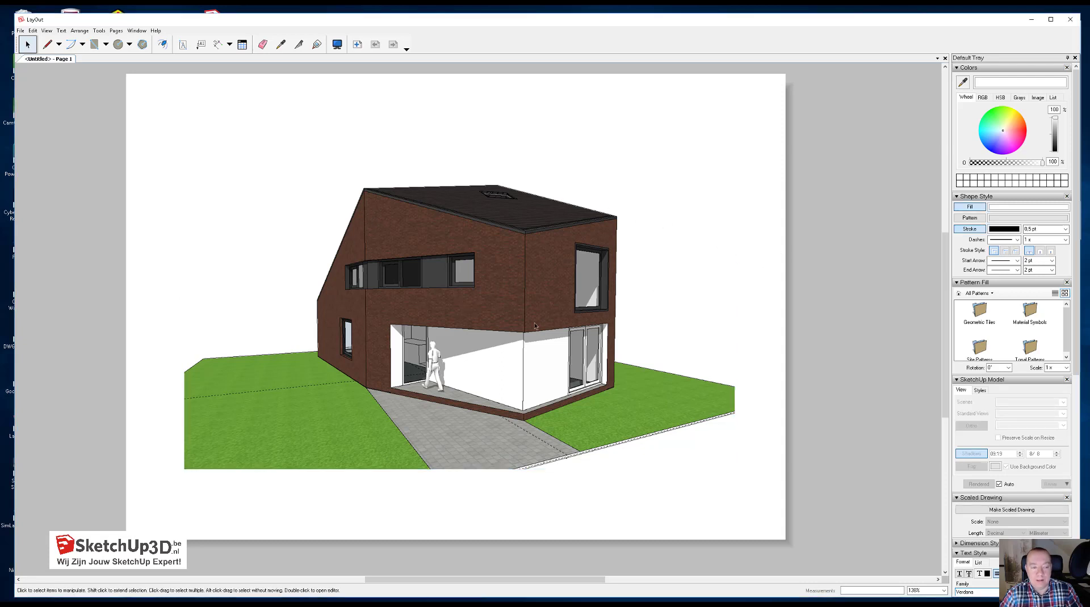
click(511, 267)
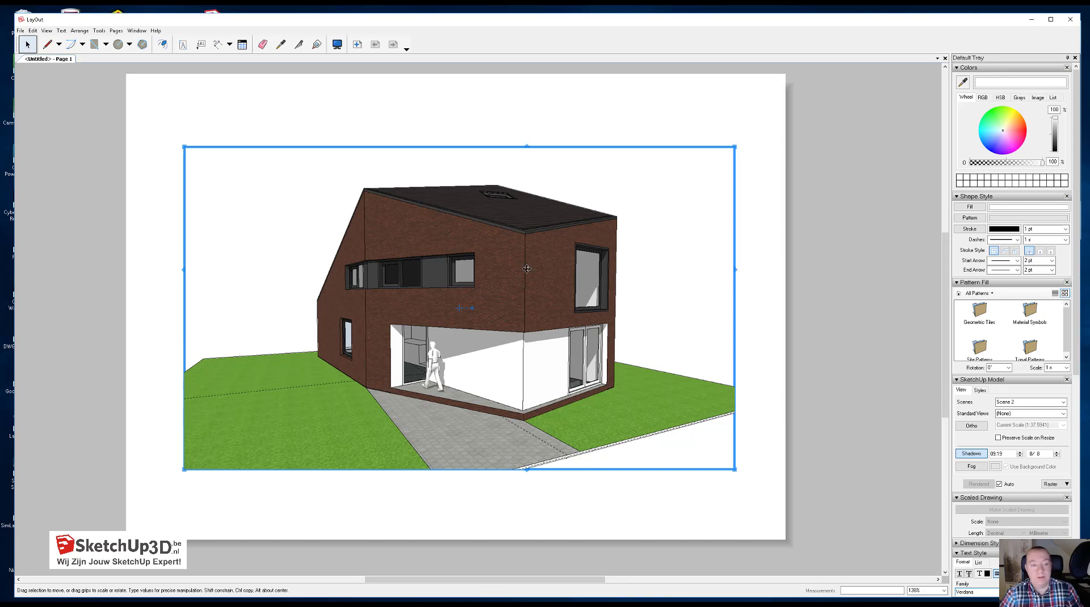
double_click(496, 289)
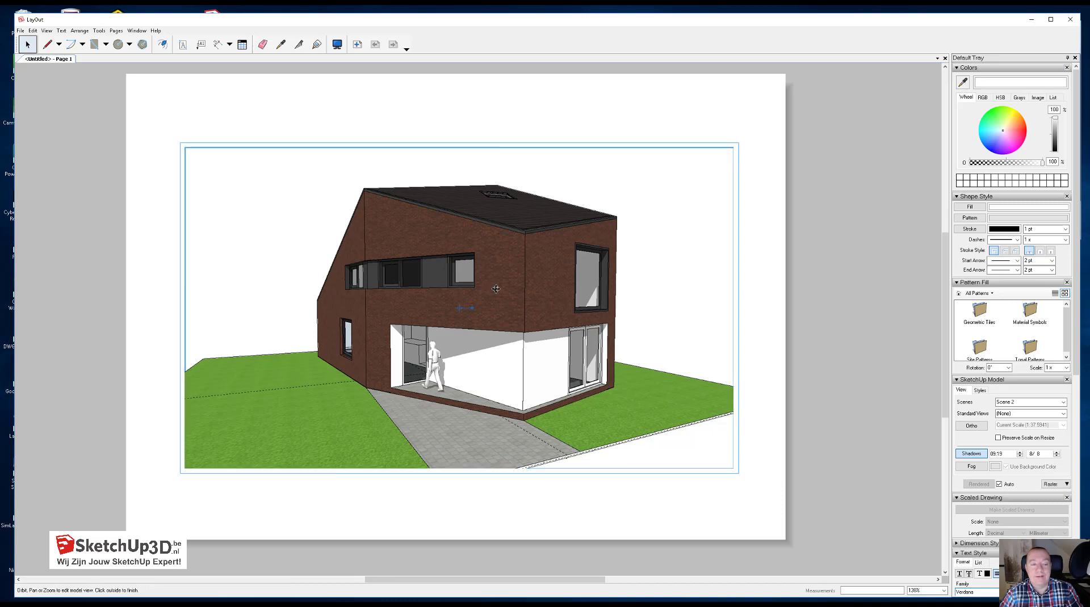
mouse_move(497, 290)
mouse_down()
mouse_move(526, 293)
mouse_move(473, 295)
mouse_move(535, 298)
mouse_up()
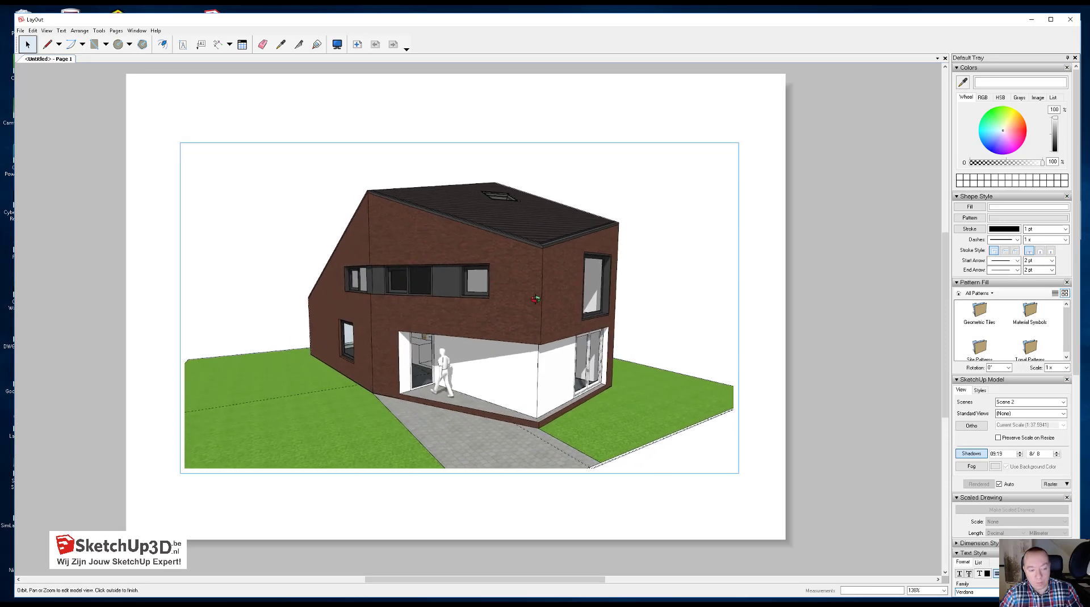
click(530, 120)
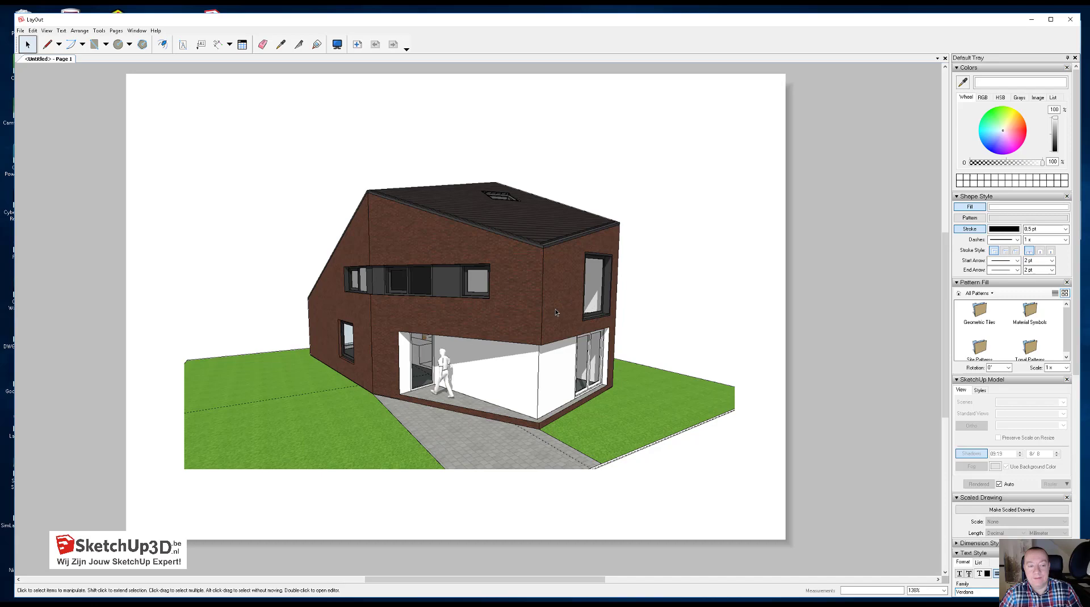
scroll(552, 302, up, 3)
scroll(550, 297, up, 3)
scroll(546, 295, up, 3)
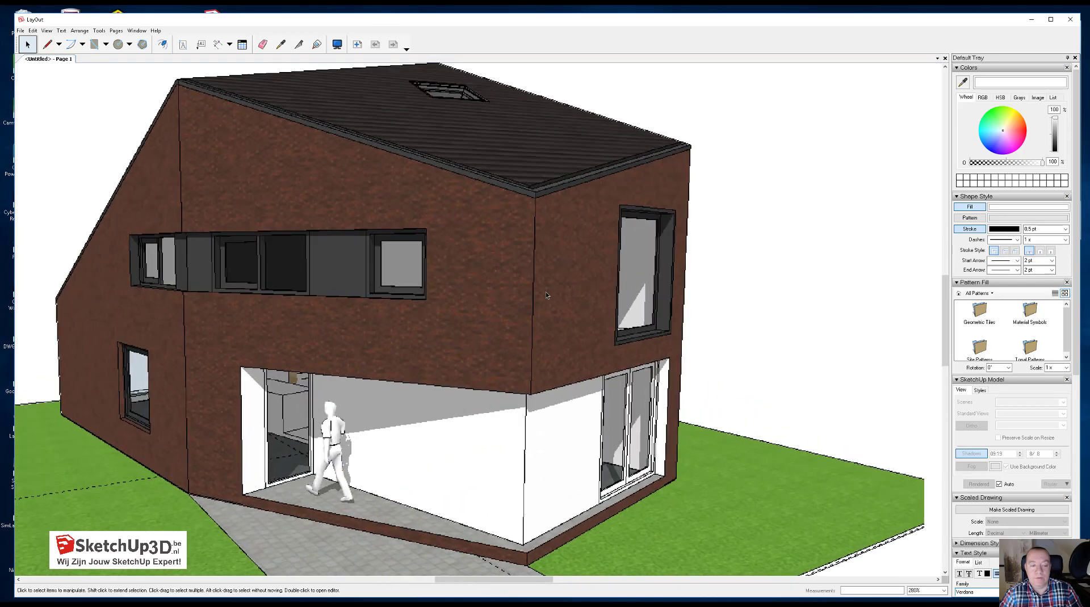
scroll(546, 295, up, 3)
scroll(546, 295, up, 3)
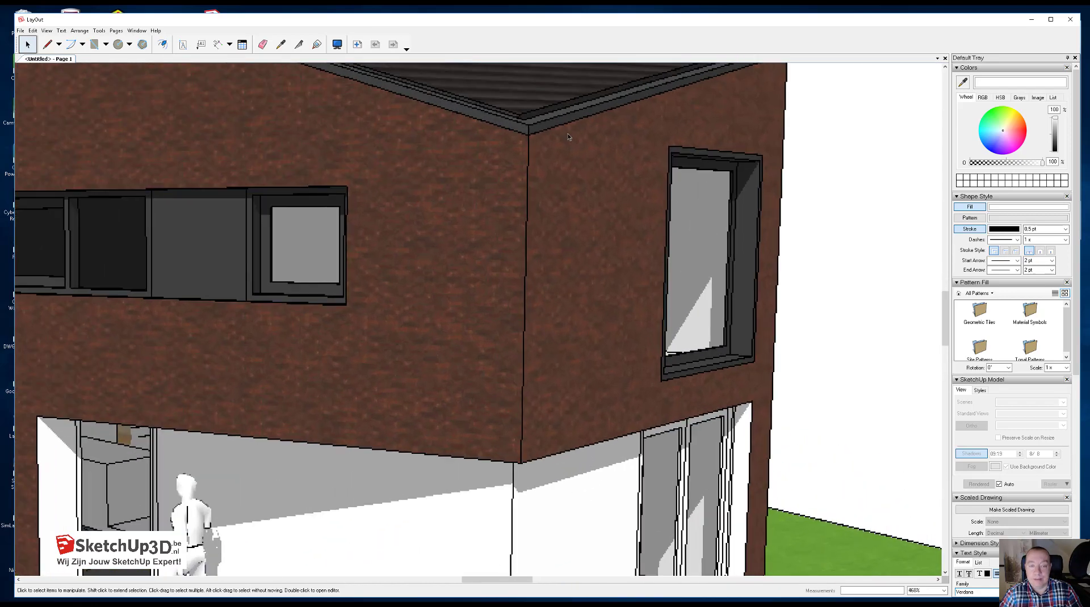
scroll(568, 136, down, 3)
scroll(568, 136, down, 3)
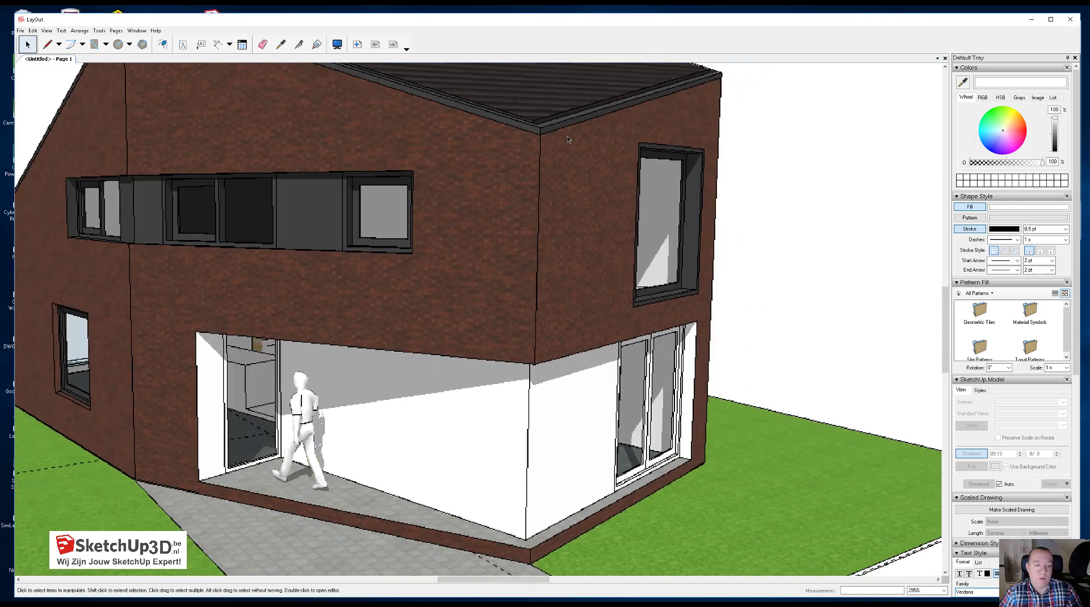
scroll(567, 136, down, 3)
scroll(567, 136, down, 3)
scroll(613, 156, down, 3)
scroll(673, 196, up, 1)
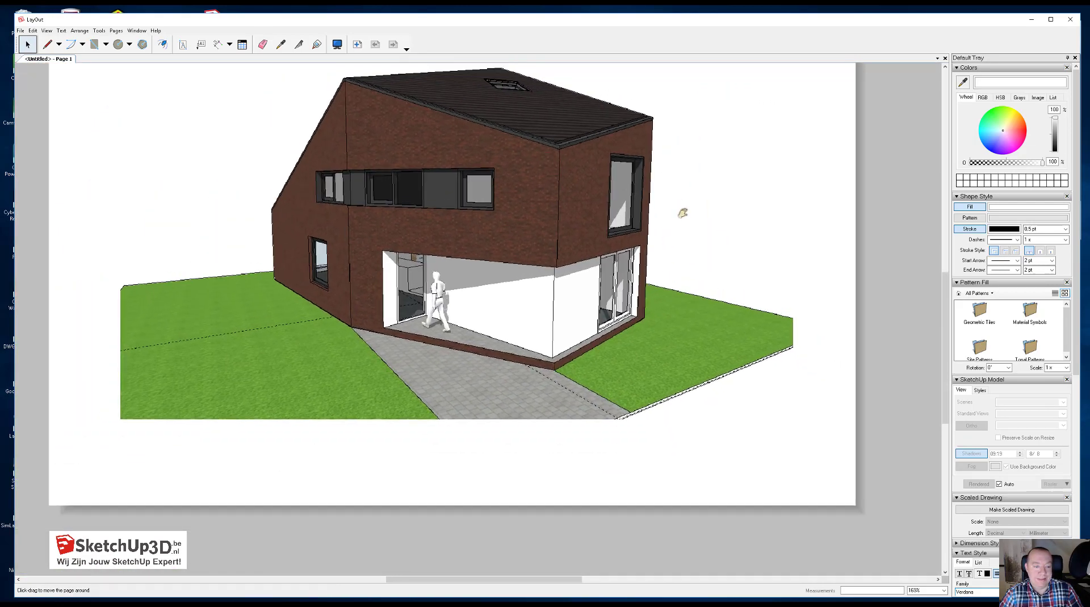
scroll(692, 233, up, 1)
click(609, 235)
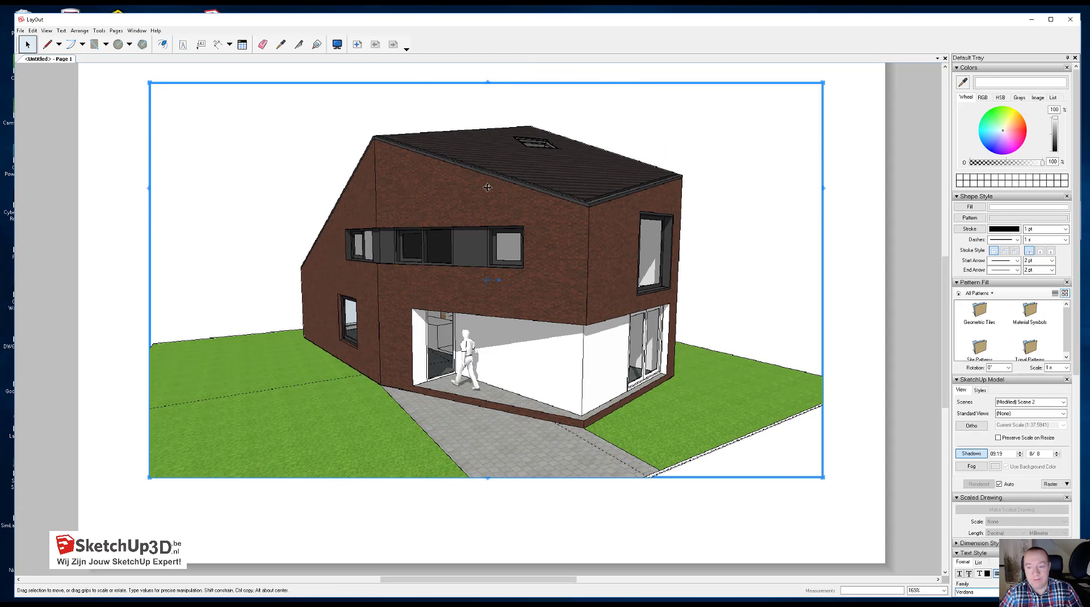
mouse_move(1075, 213)
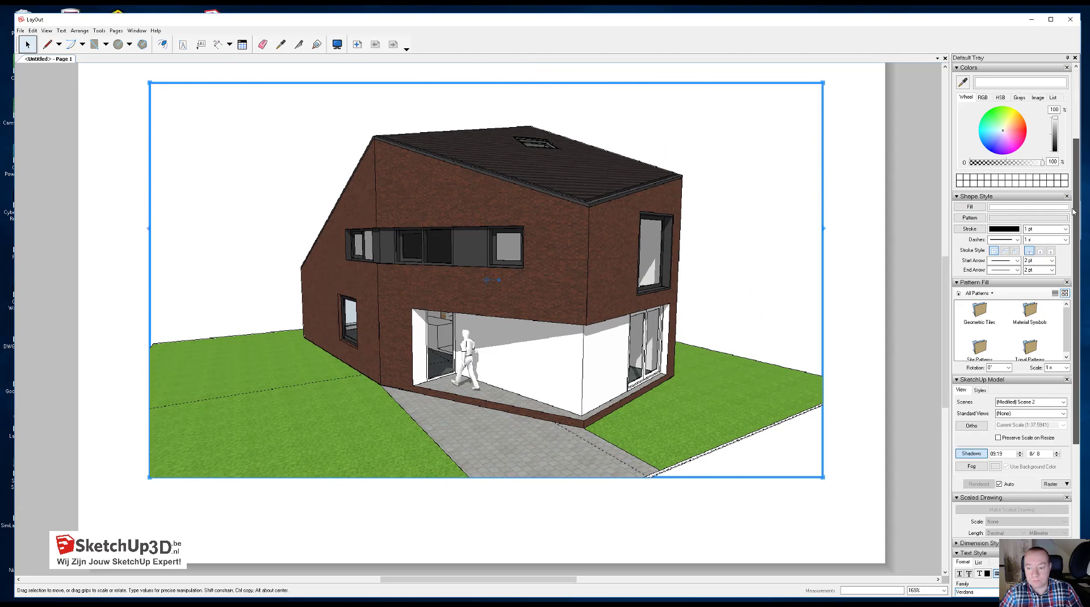
Scroll the Default Tray and bring up the File menu to reach Document Setup.
scroll(1017, 343, down, 3)
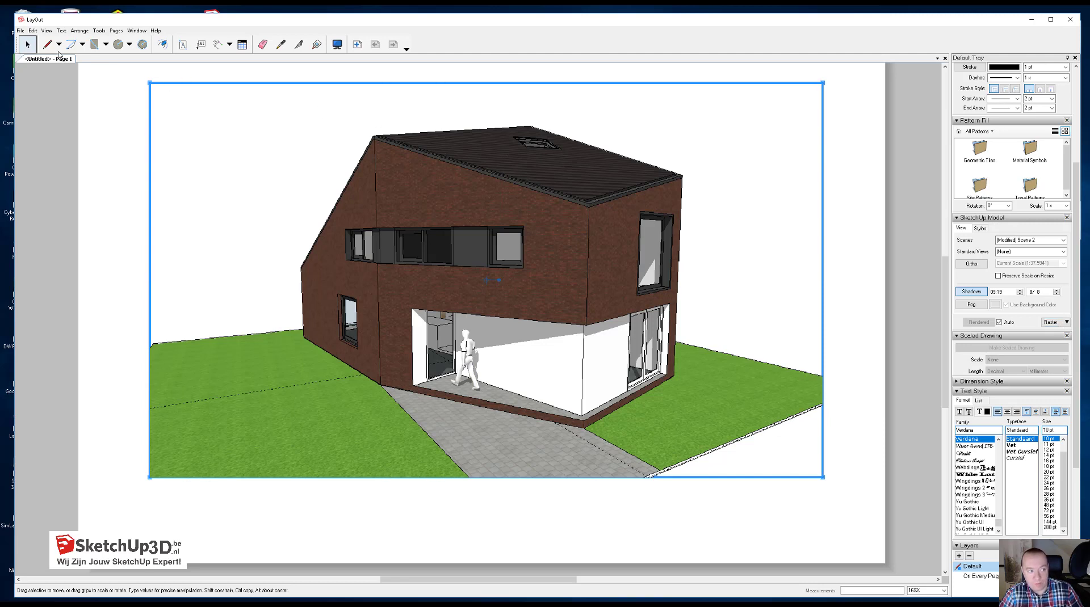
click(20, 31)
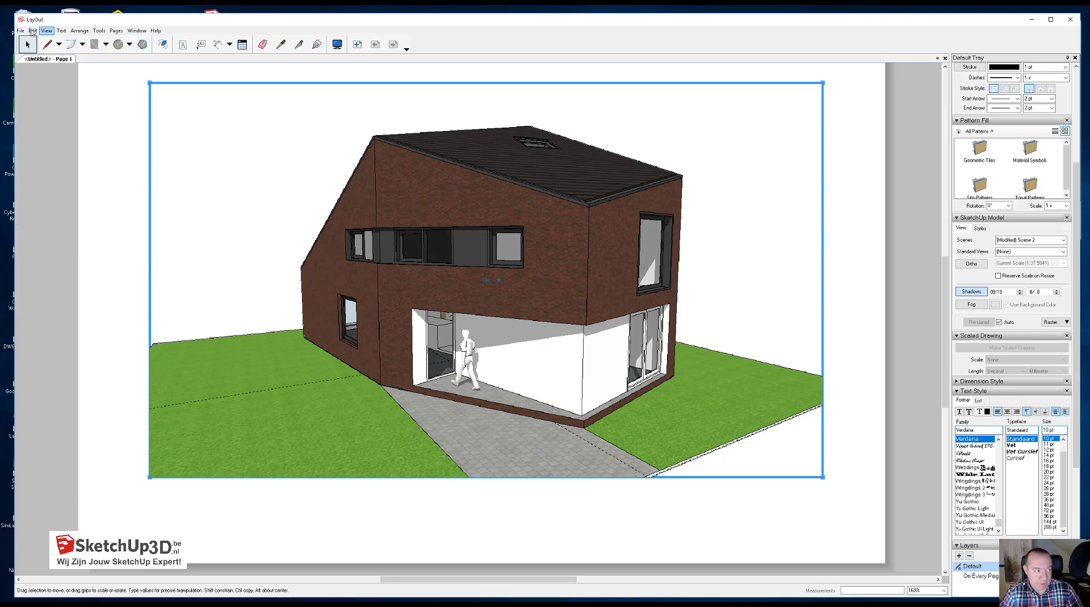
click(21, 30)
Set the Paper display resolution to High in Document Setup.
click(61, 186)
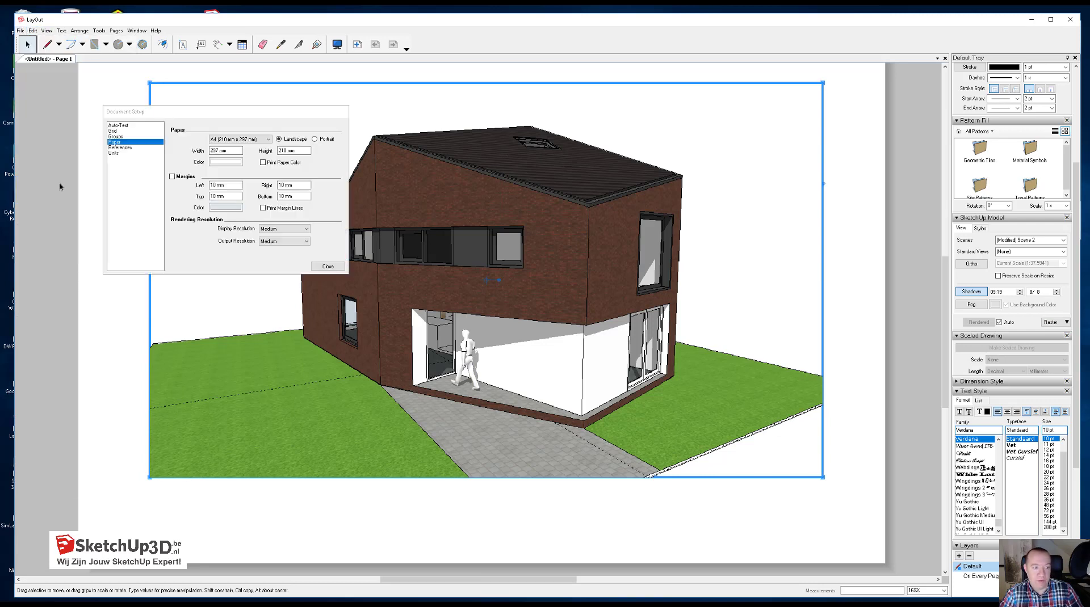
drag(200, 110, 521, 136)
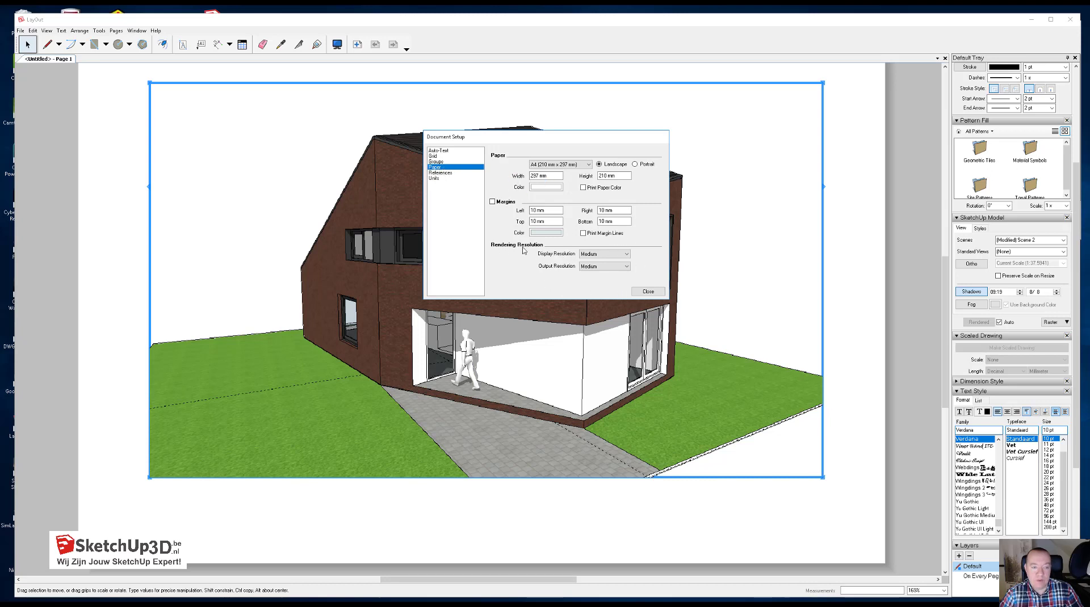
click(602, 255)
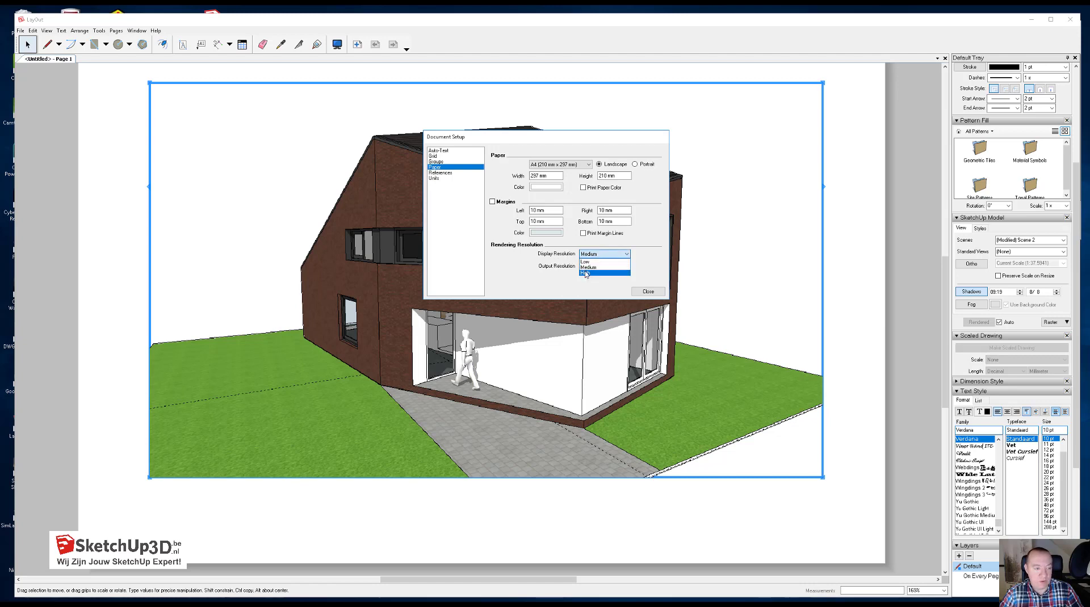
click(585, 274)
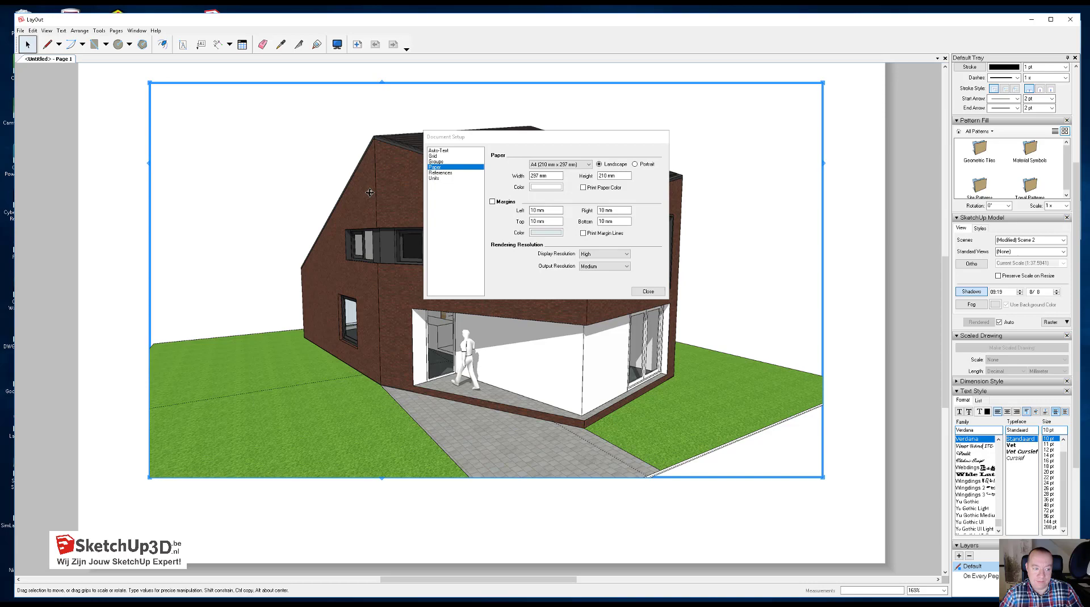
scroll(586, 323, up, 1)
scroll(586, 323, up, 1)
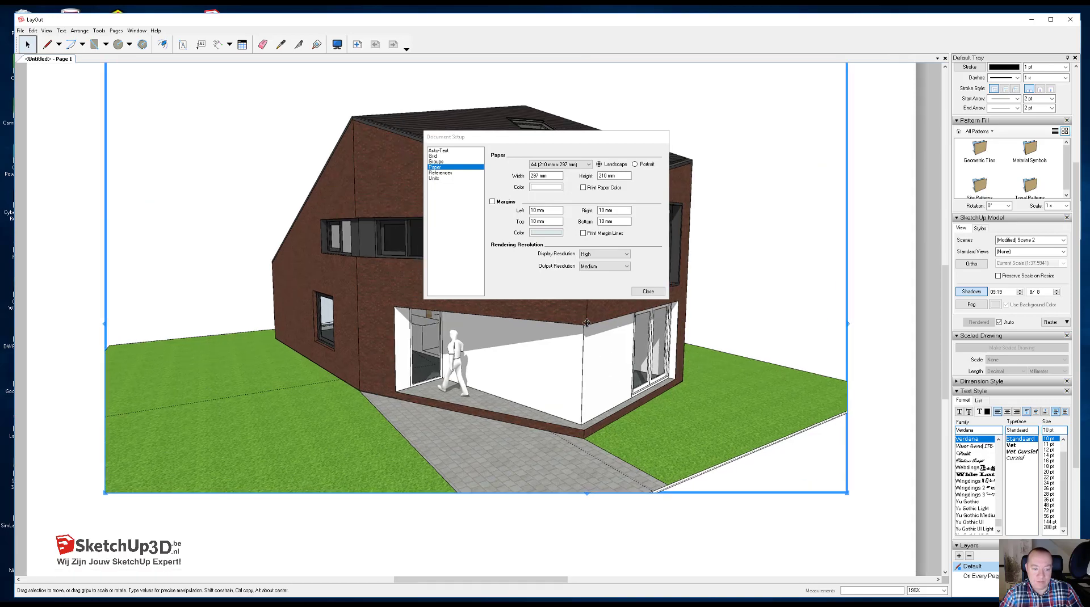
scroll(586, 323, up, 1)
scroll(586, 323, up, 2)
scroll(587, 323, up, 2)
scroll(586, 323, up, 2)
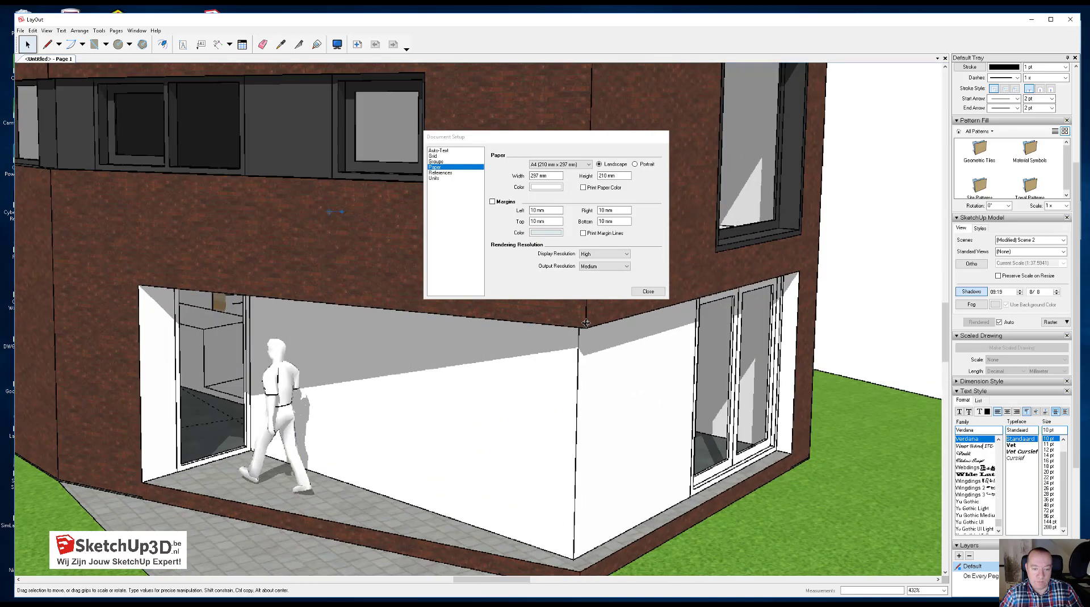
scroll(587, 323, up, 1)
scroll(586, 323, up, 1)
click(600, 254)
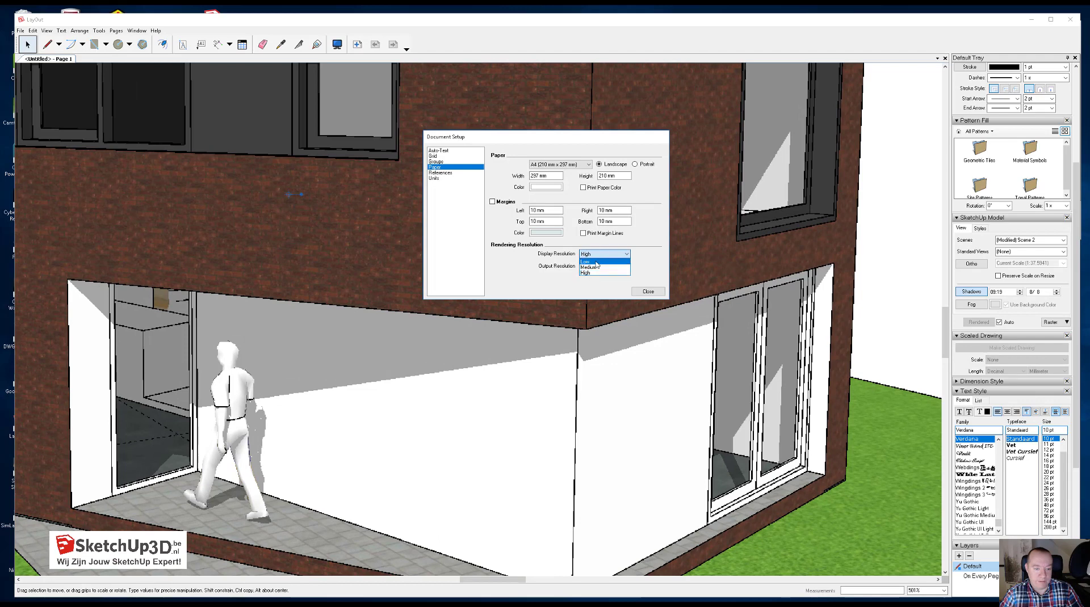
click(595, 261)
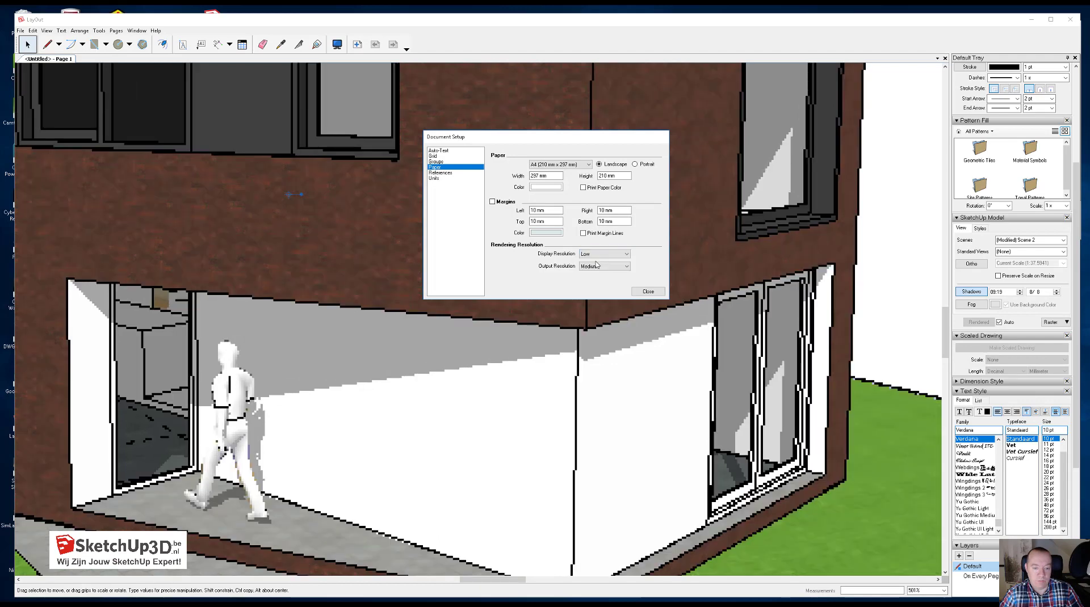
click(626, 256)
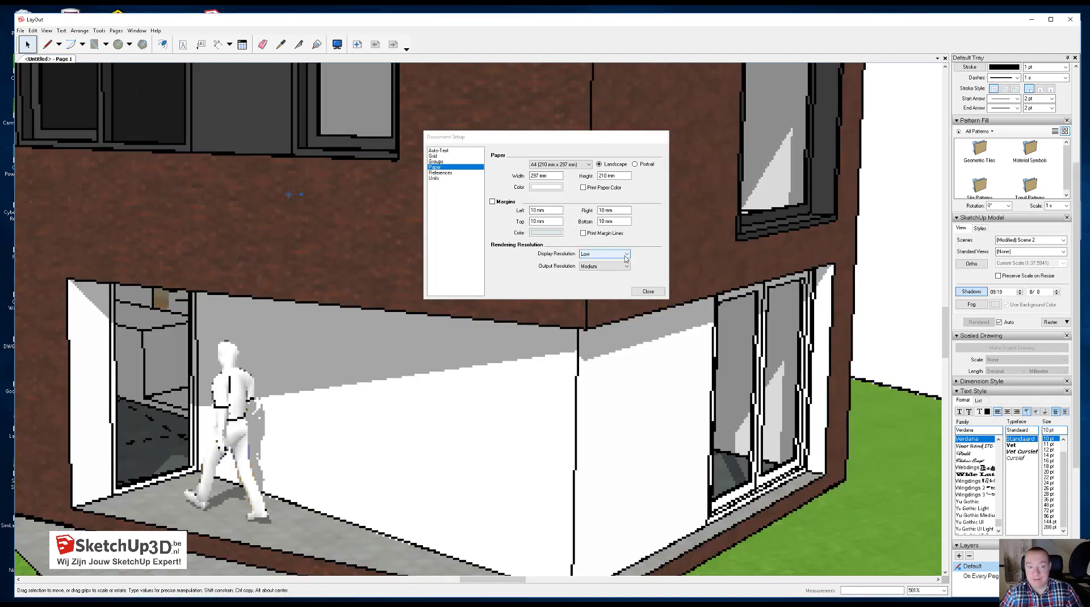
click(607, 276)
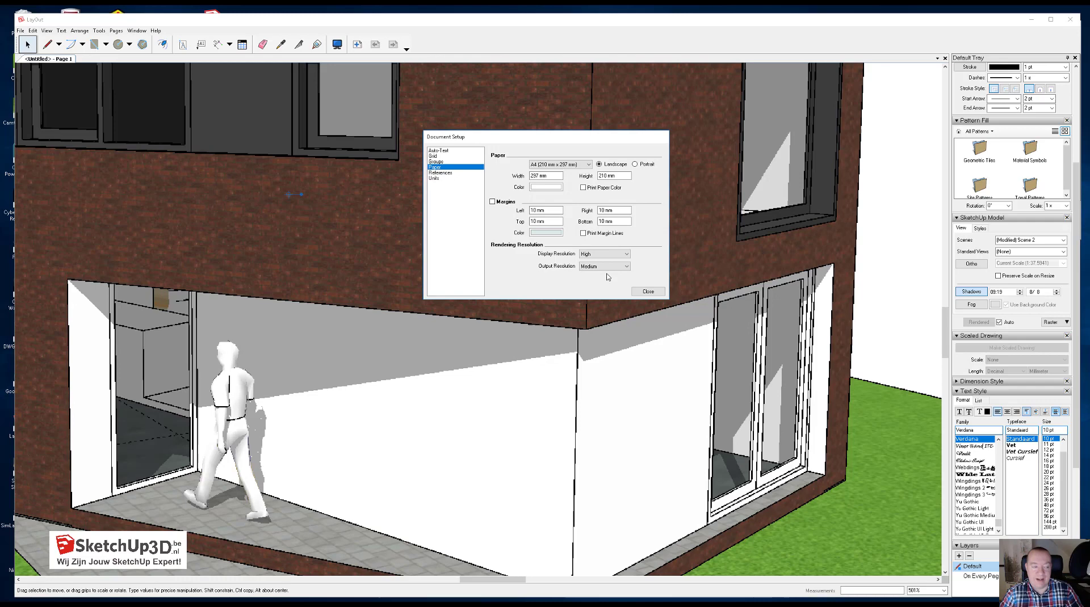
click(683, 326)
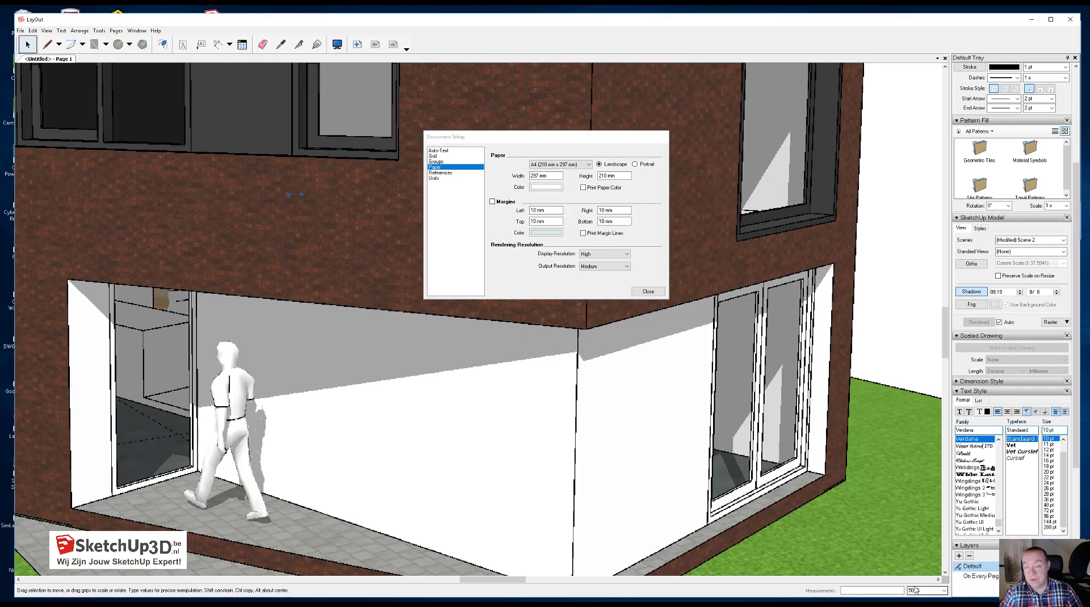
Change the Paper output resolution from Medium to High and close Document Setup.
scroll(709, 419, down, 1)
scroll(709, 419, down, 1)
scroll(710, 419, down, 1)
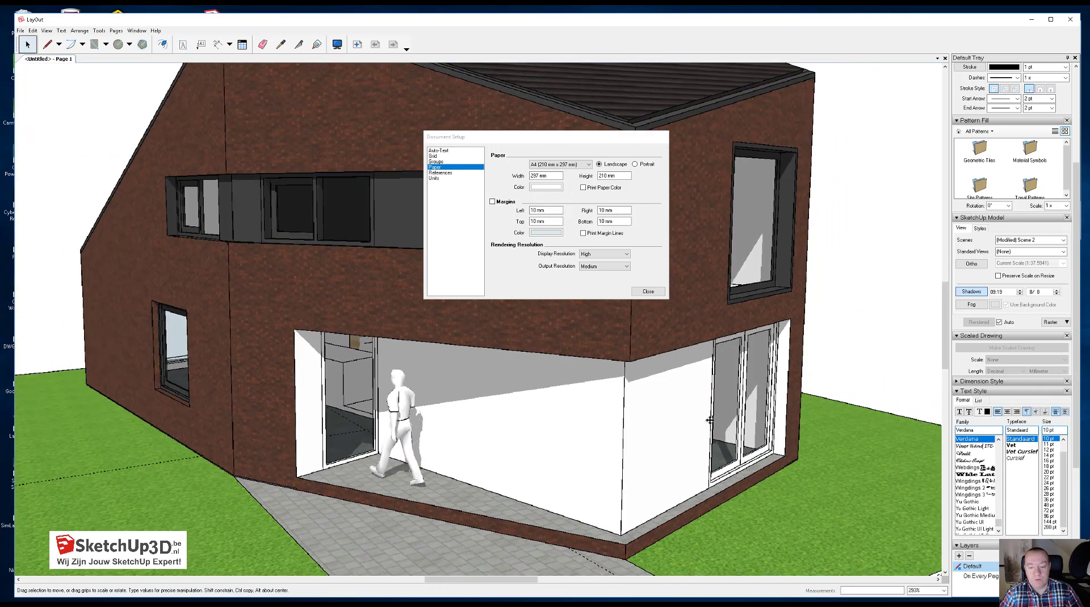
scroll(709, 419, down, 1)
scroll(710, 418, down, 1)
scroll(709, 420, down, 1)
scroll(709, 420, down, 1)
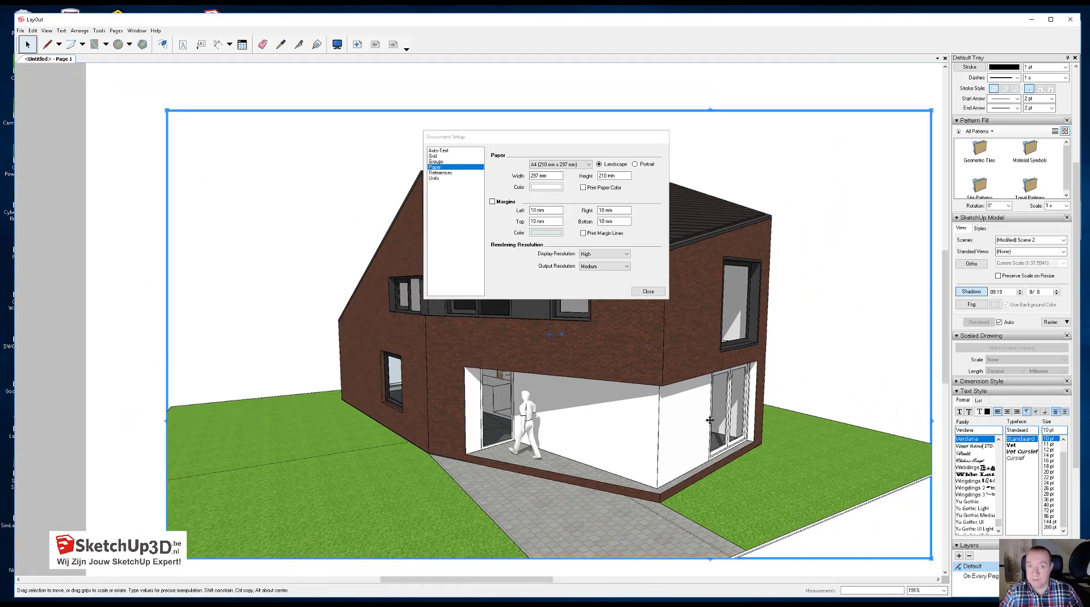
click(590, 267)
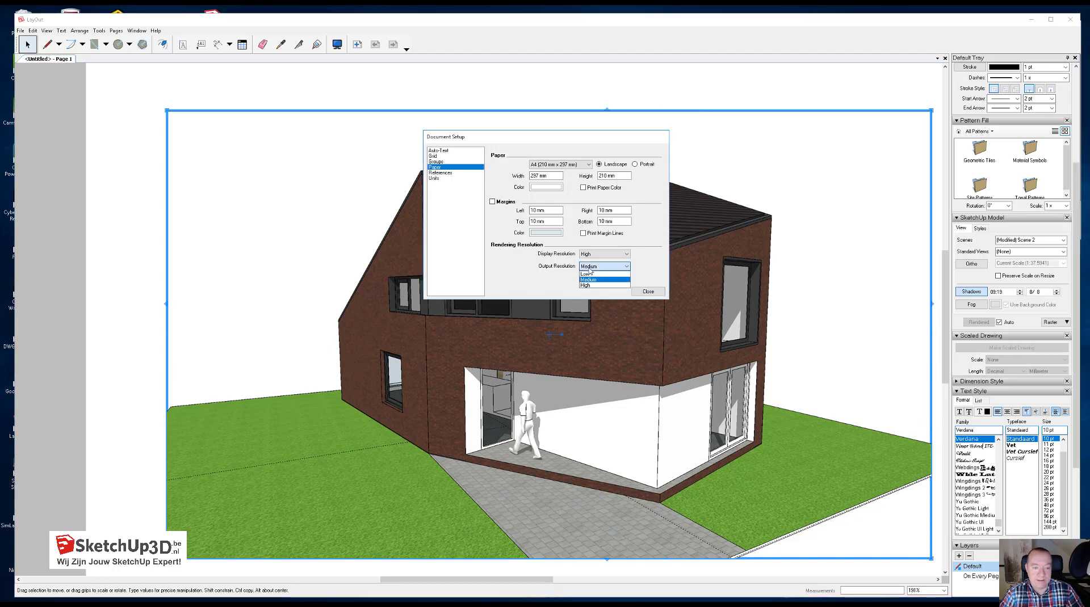
click(586, 285)
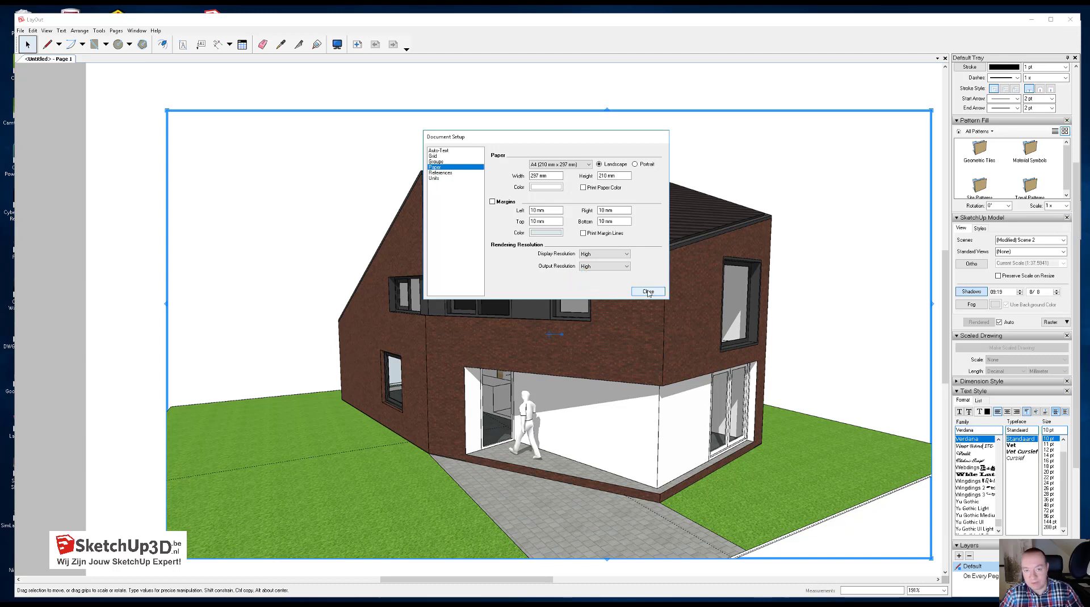
click(647, 293)
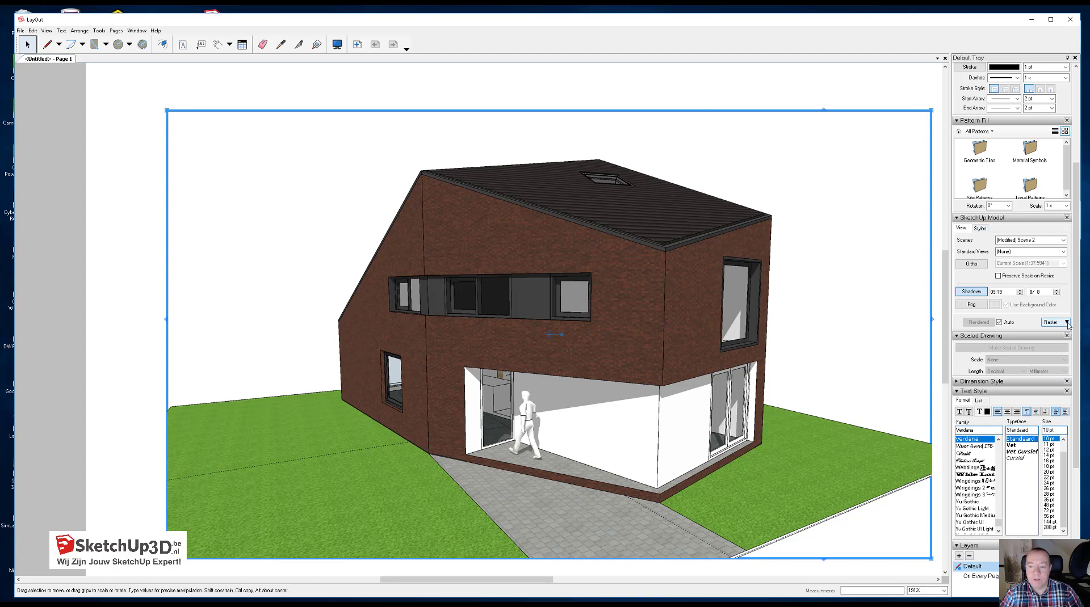
Switch the house viewport from Raster to Vector rendering, accepting the texture-loss warning.
click(1067, 323)
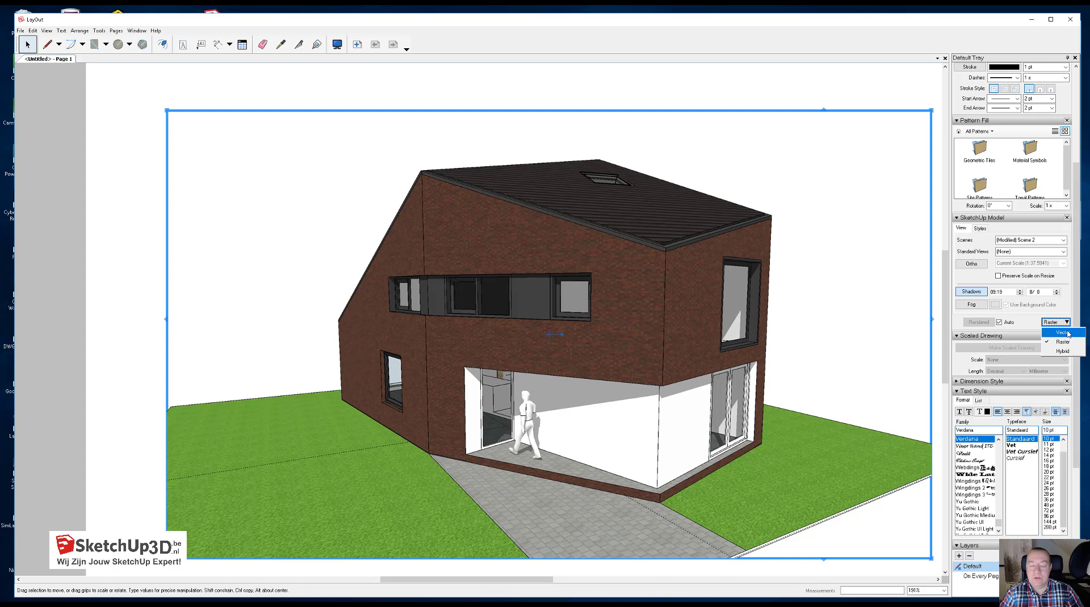
click(1067, 334)
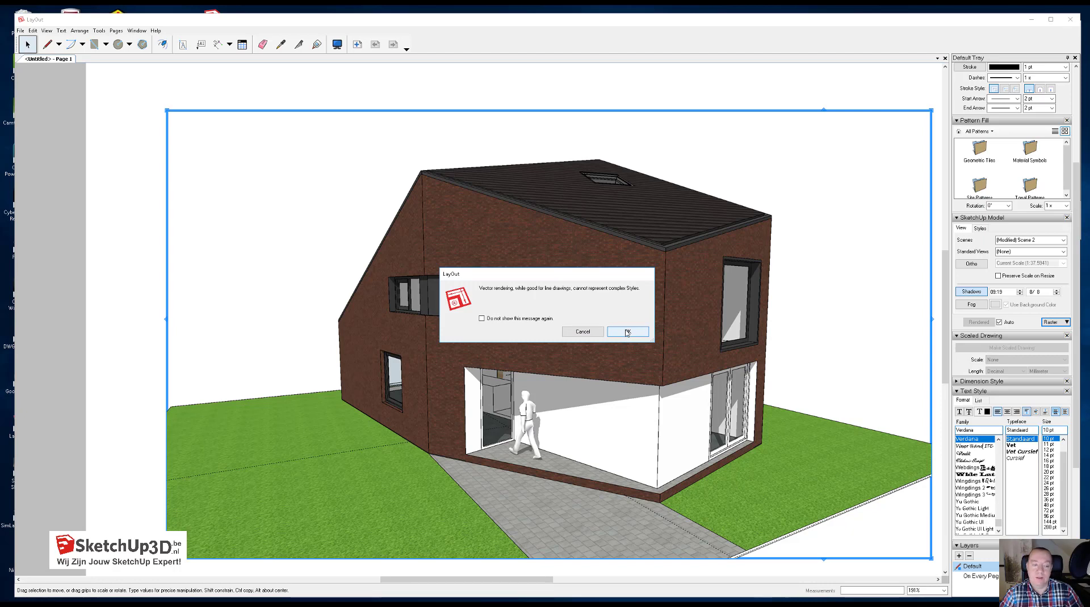
click(627, 333)
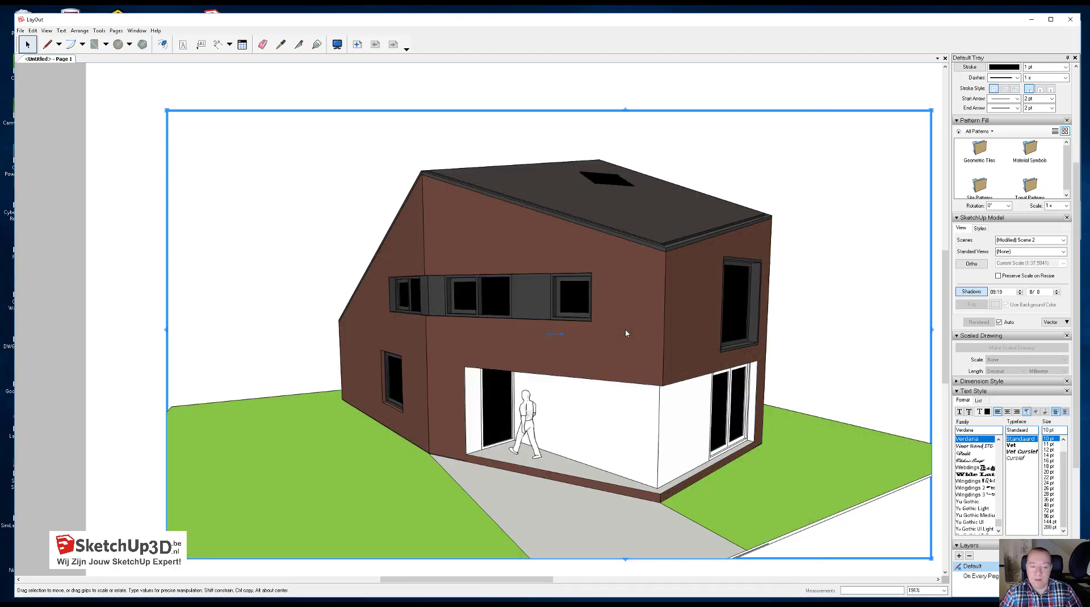
scroll(671, 233, up, 1)
scroll(671, 233, up, 3)
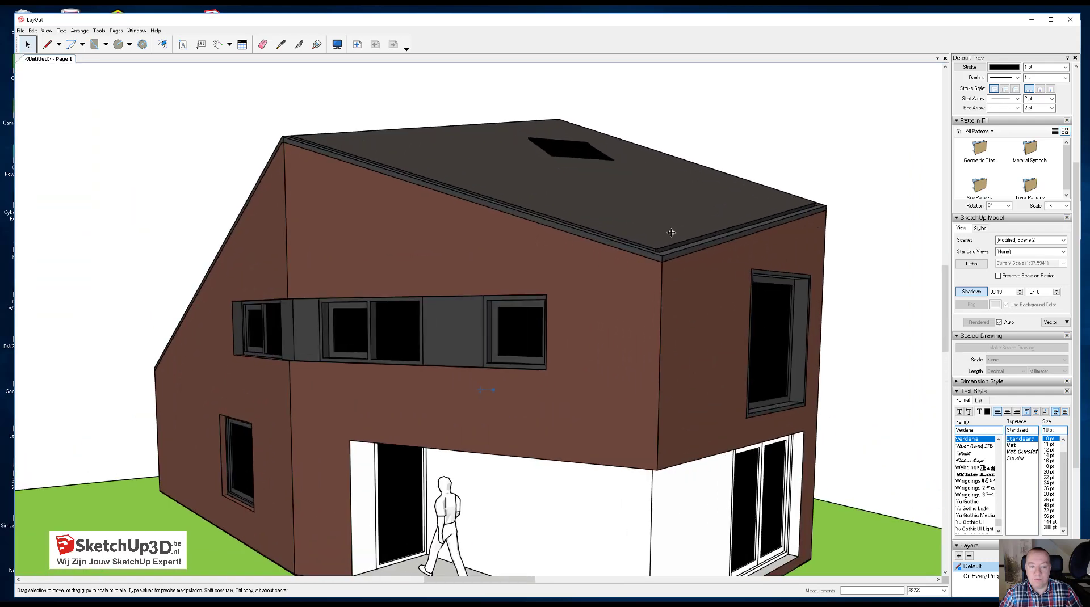
scroll(671, 233, up, 2)
scroll(669, 237, up, 3)
scroll(665, 243, up, 2)
scroll(662, 250, up, 2)
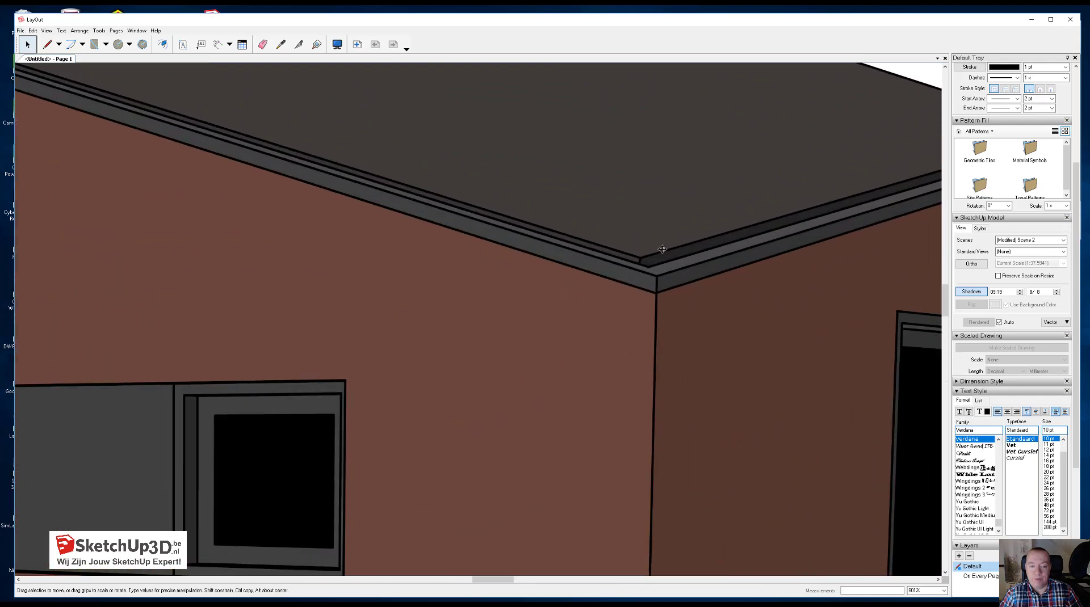
scroll(662, 249, up, 2)
scroll(659, 255, up, 2)
scroll(654, 272, up, 2)
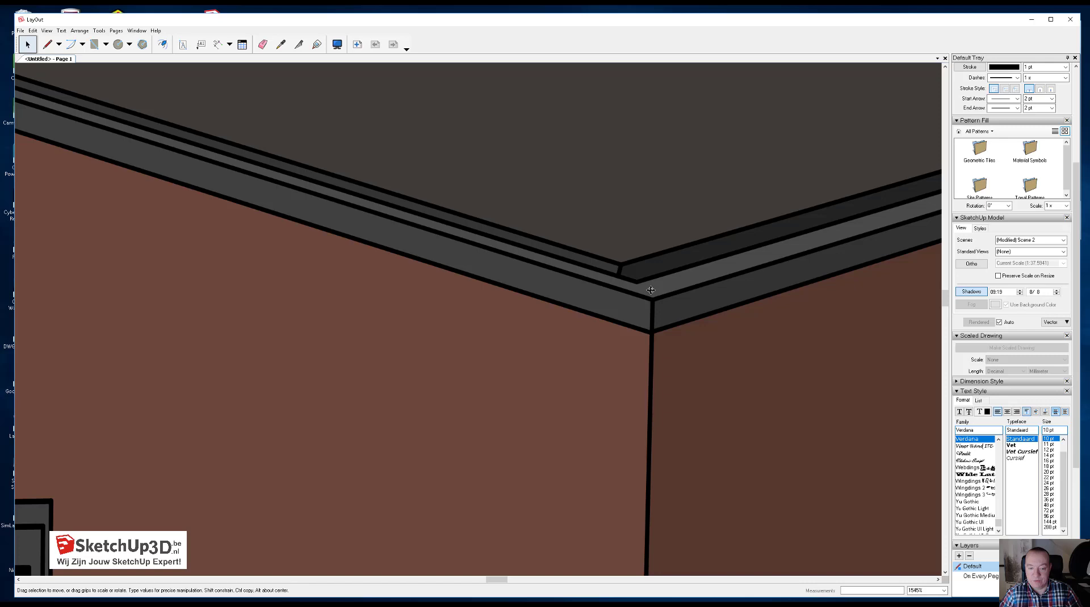
scroll(704, 292, up, 1)
scroll(698, 308, up, 2)
scroll(698, 309, up, 1)
scroll(647, 302, up, 2)
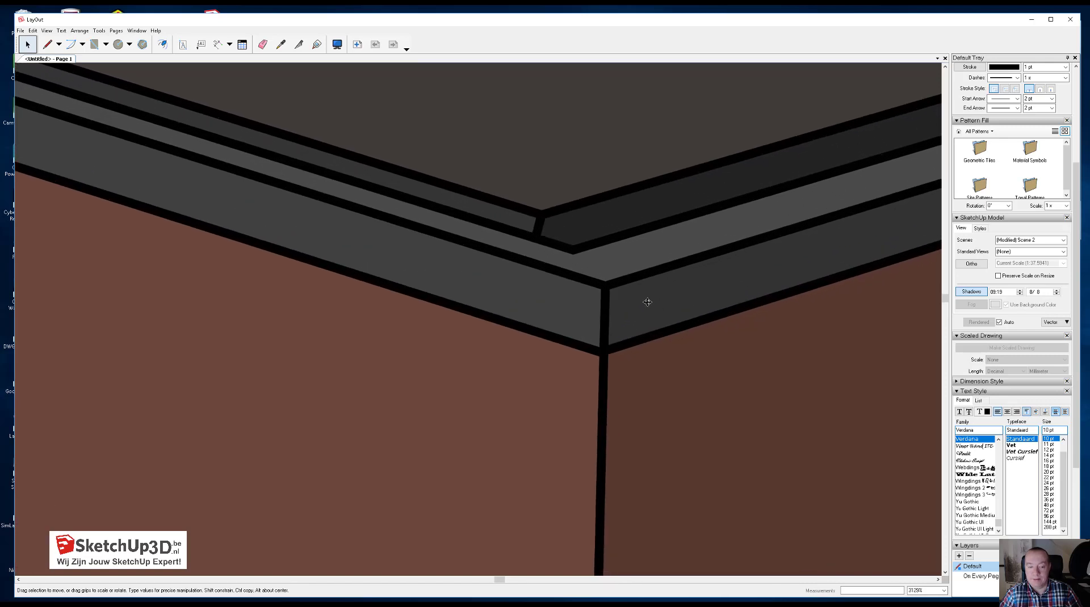
scroll(607, 303, up, 1)
scroll(593, 292, up, 2)
scroll(593, 291, up, 1)
scroll(593, 289, up, 2)
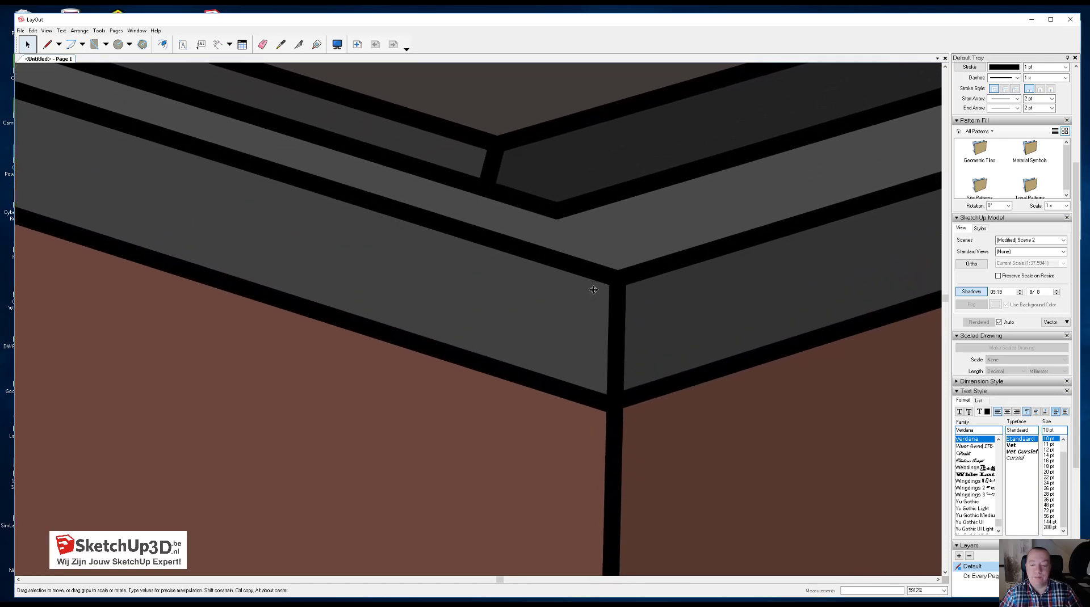
scroll(593, 289, up, 2)
scroll(591, 287, up, 2)
scroll(616, 287, up, 1)
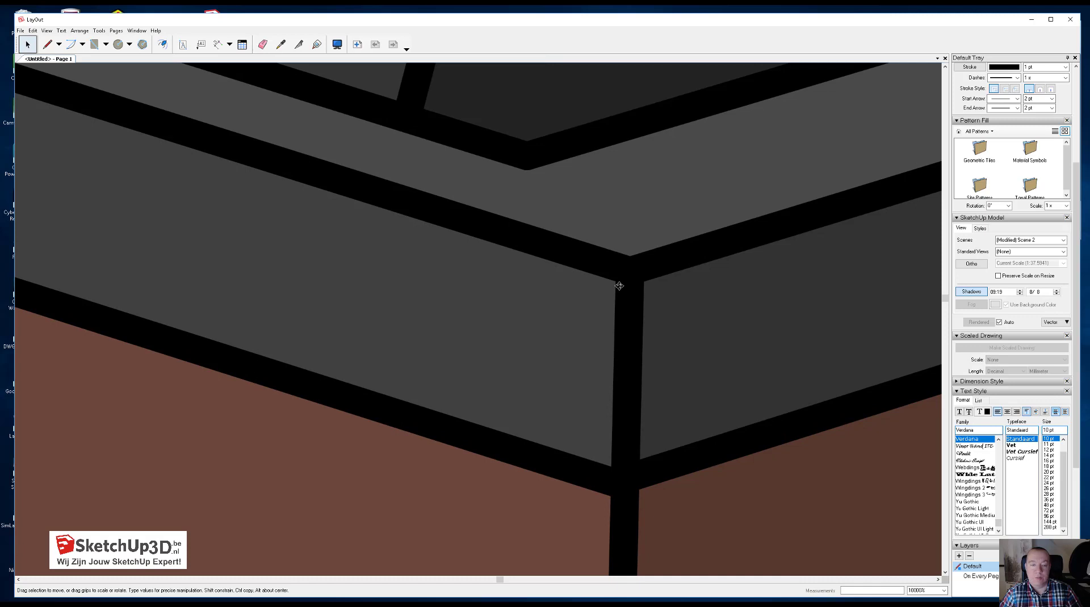
scroll(619, 287, down, 2)
scroll(618, 290, down, 3)
scroll(617, 292, down, 2)
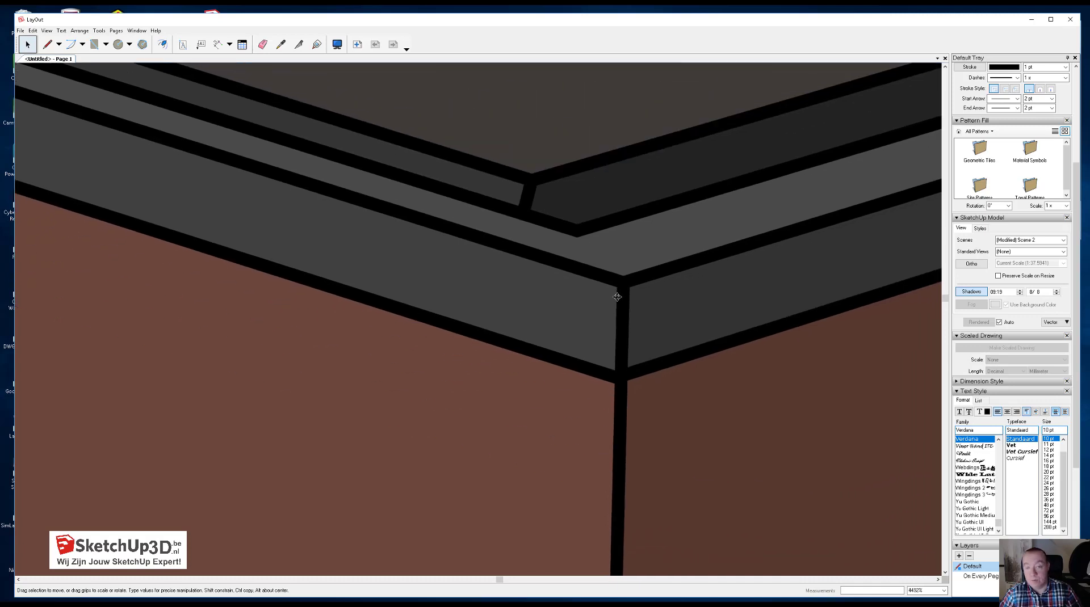
scroll(617, 296, down, 3)
scroll(616, 296, down, 2)
scroll(620, 292, down, 2)
scroll(624, 289, down, 2)
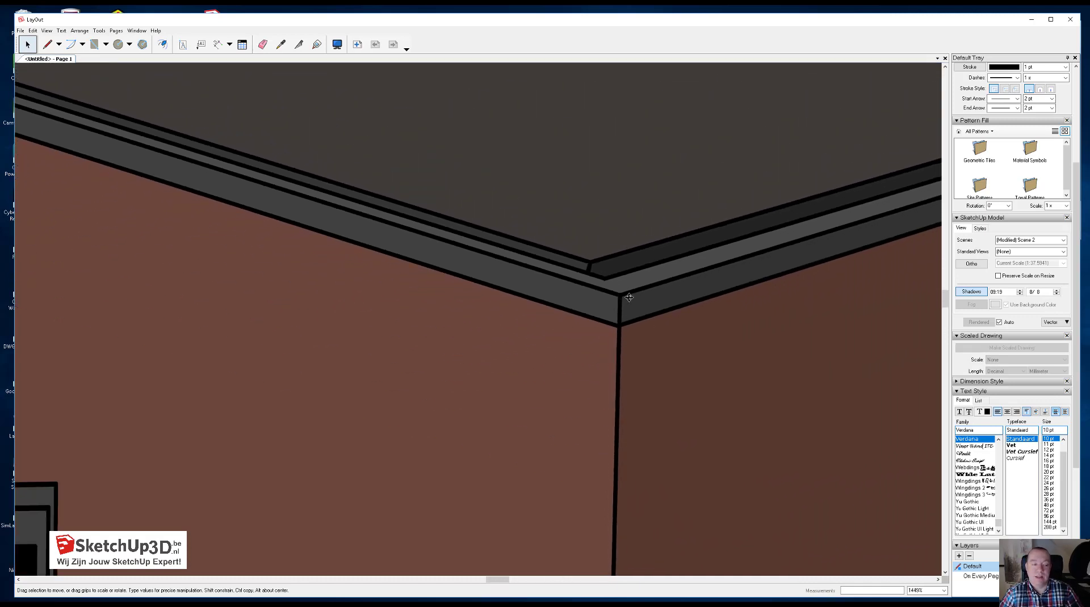
scroll(628, 286, down, 2)
scroll(627, 287, down, 2)
scroll(628, 287, down, 1)
scroll(628, 286, down, 1)
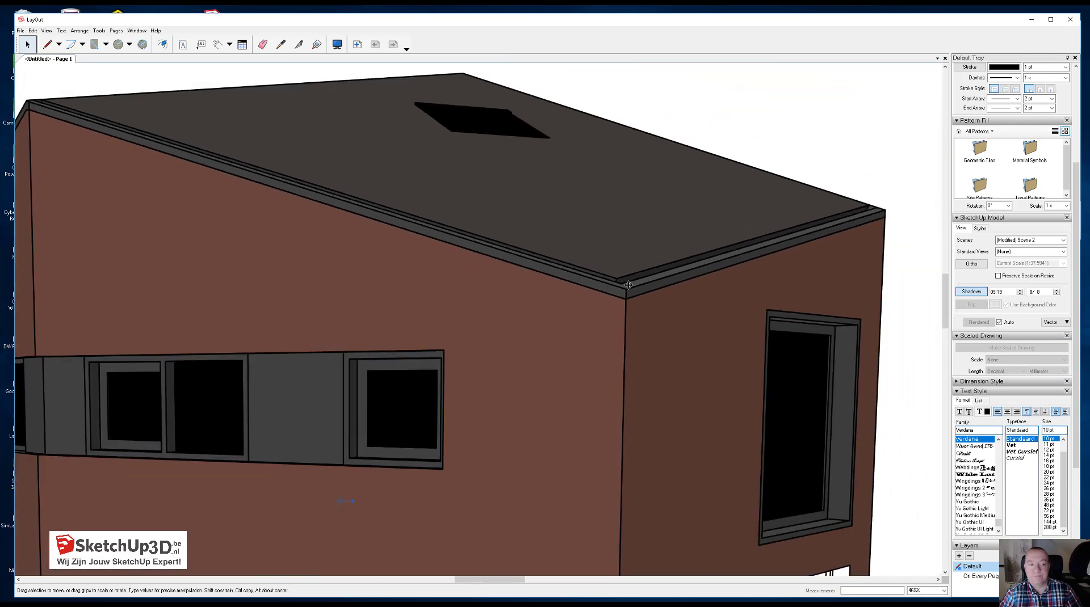
scroll(628, 285, down, 1)
scroll(629, 285, down, 1)
scroll(629, 285, down, 1)
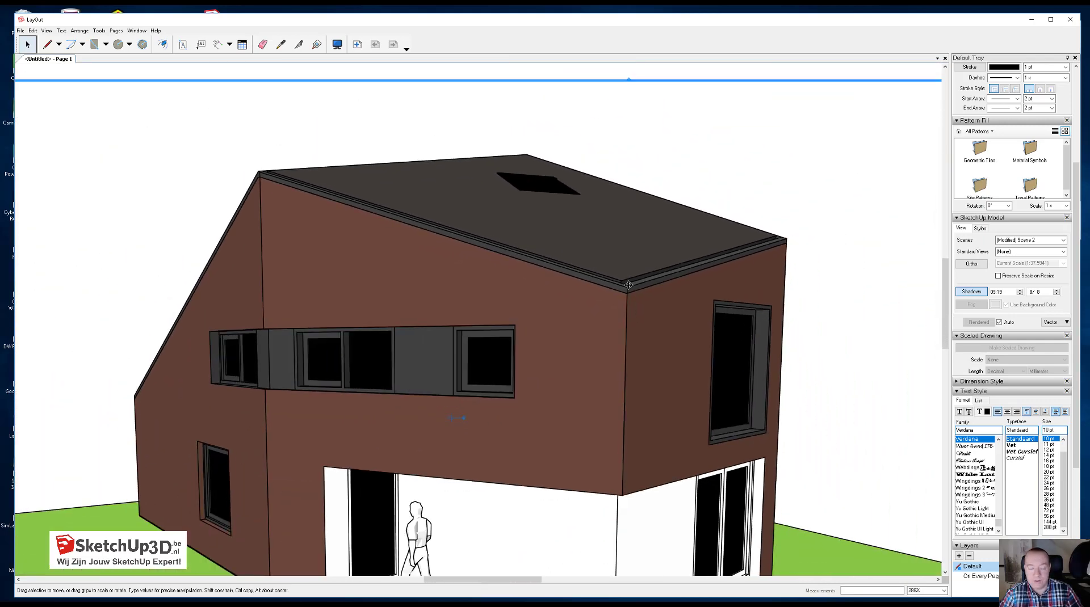
scroll(629, 283, down, 1)
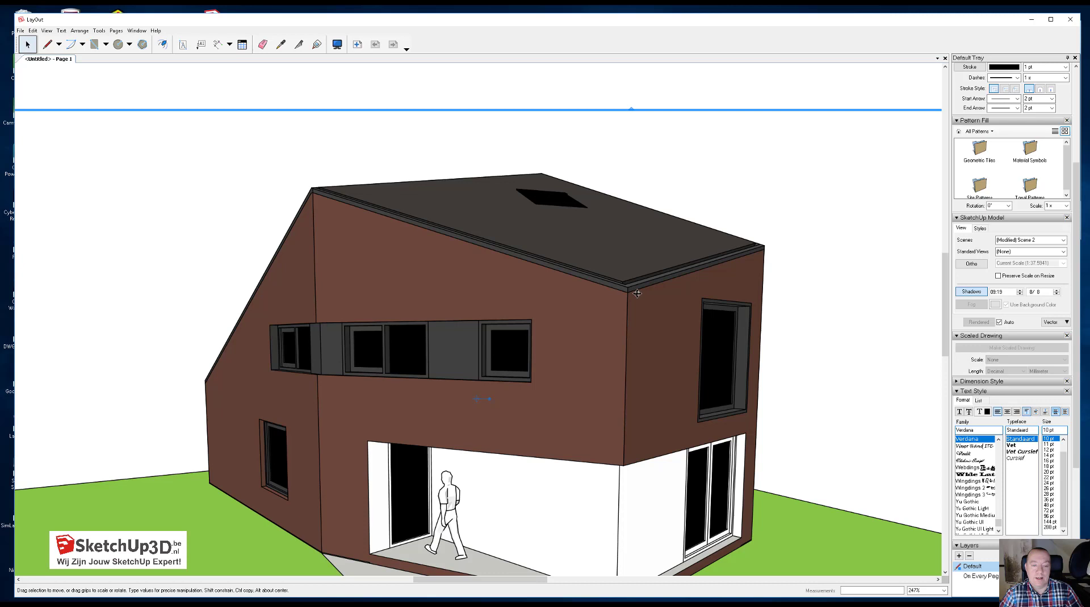
middle_drag(656, 294, 687, 248)
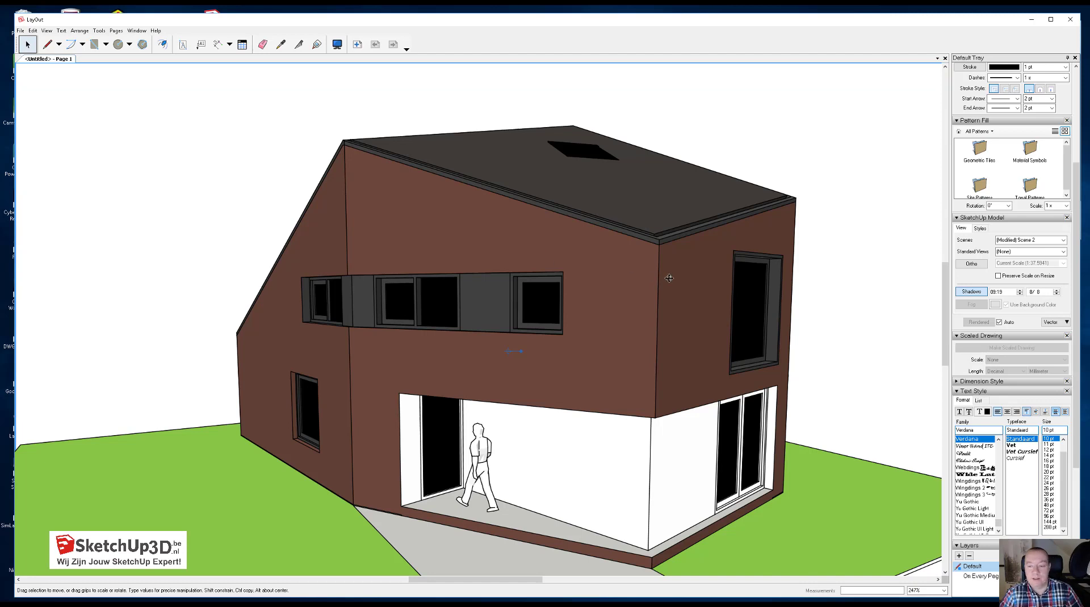
Switch the house viewport to Hybrid rendering and accept the warning.
click(1062, 322)
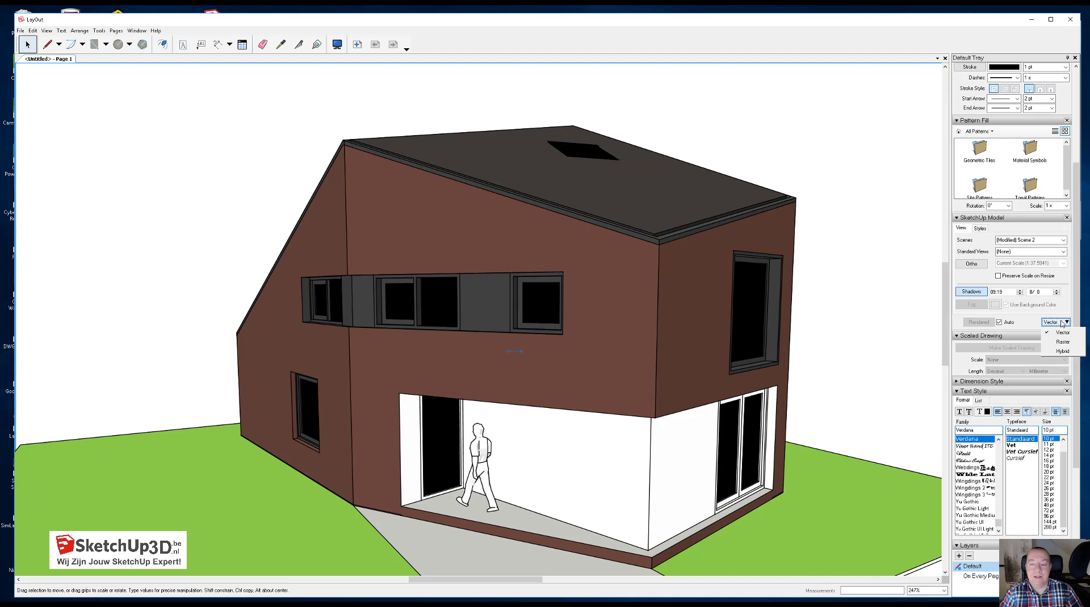
click(1061, 351)
click(621, 334)
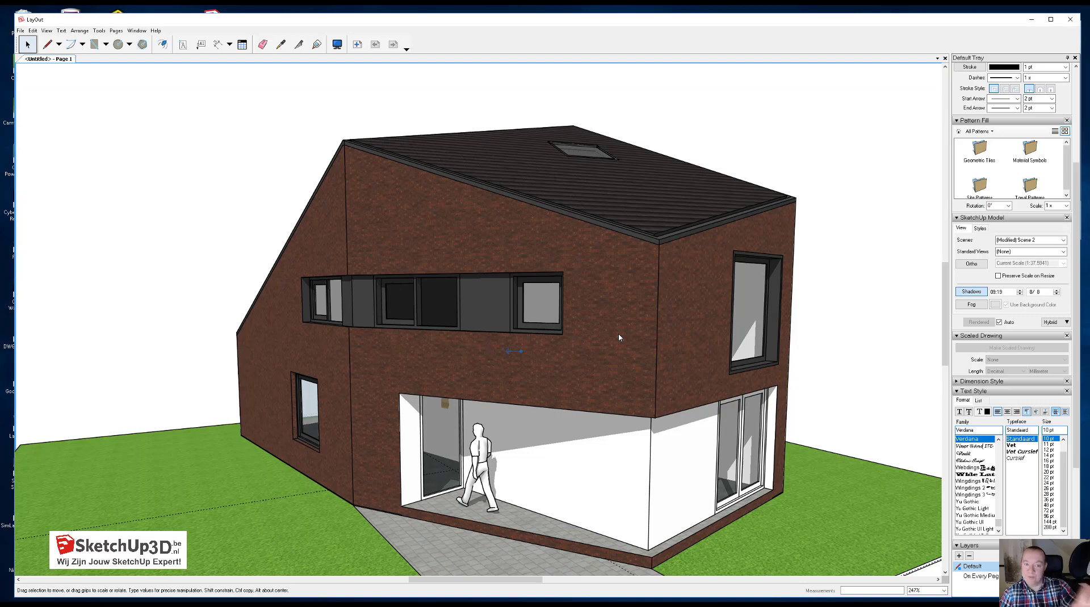
Zoom the page until the whole textured house viewport is visible.
scroll(660, 228, up, 1)
scroll(659, 228, up, 2)
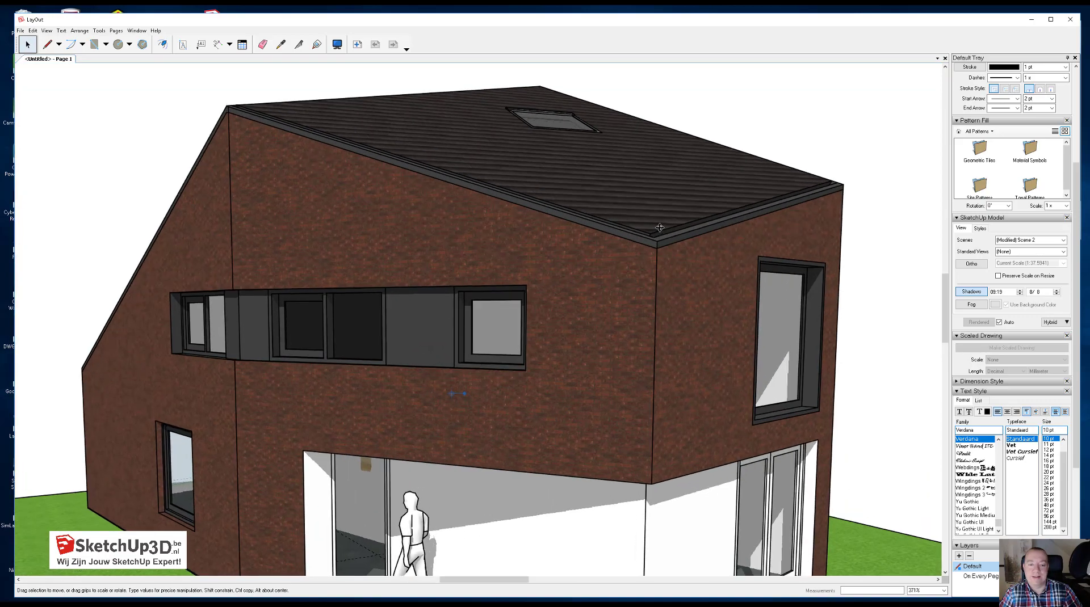
scroll(658, 227, up, 2)
scroll(657, 227, up, 2)
scroll(657, 227, up, 1)
scroll(657, 227, up, 1)
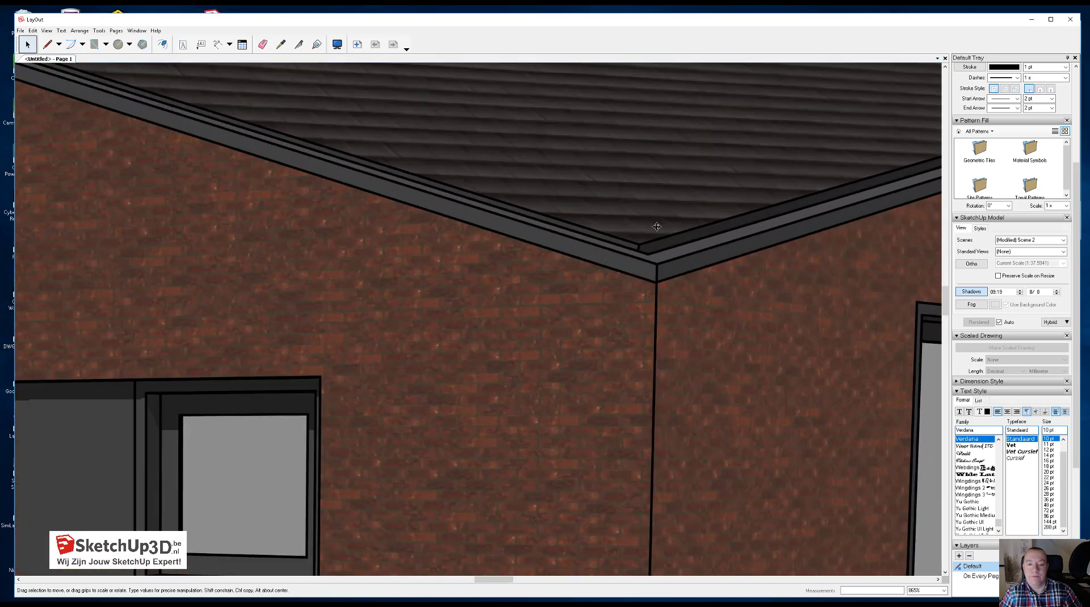
scroll(656, 227, up, 1)
scroll(657, 226, up, 1)
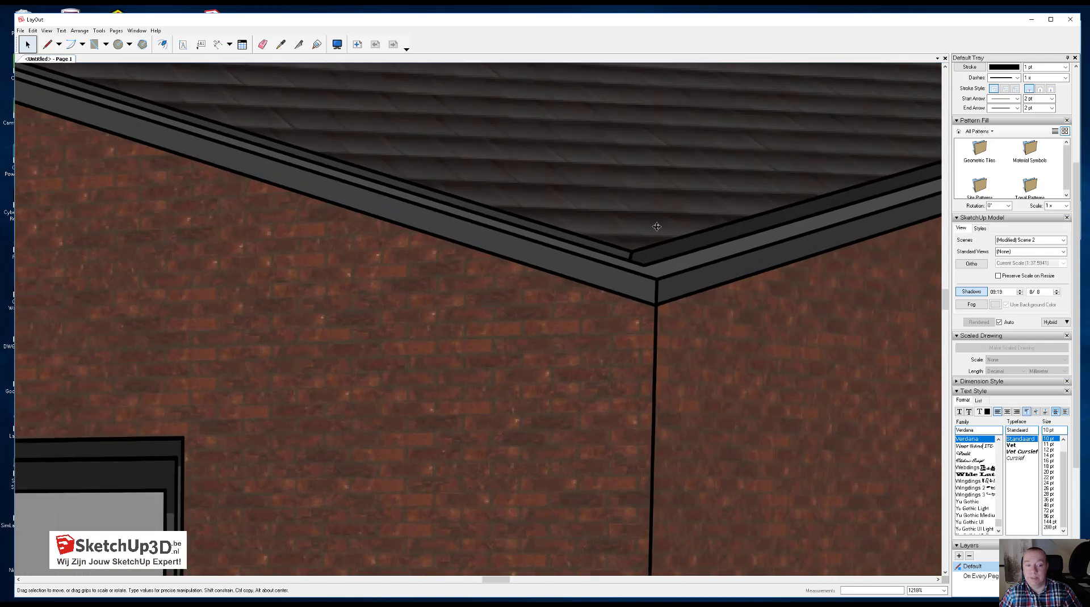
scroll(654, 227, up, 1)
scroll(653, 227, up, 2)
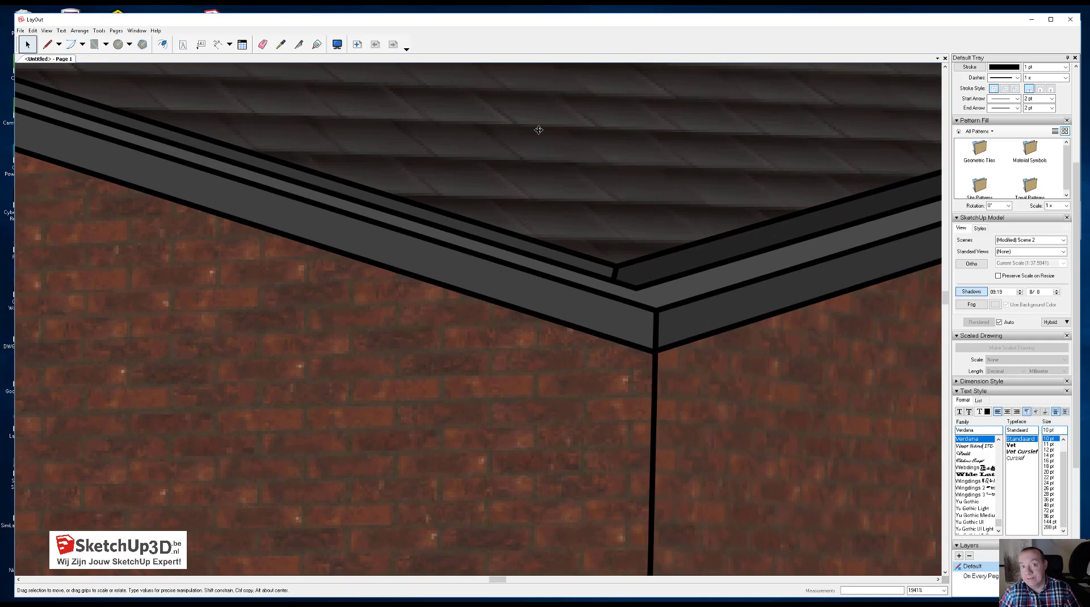
scroll(548, 188, down, 1)
scroll(636, 222, down, 1)
scroll(635, 223, down, 2)
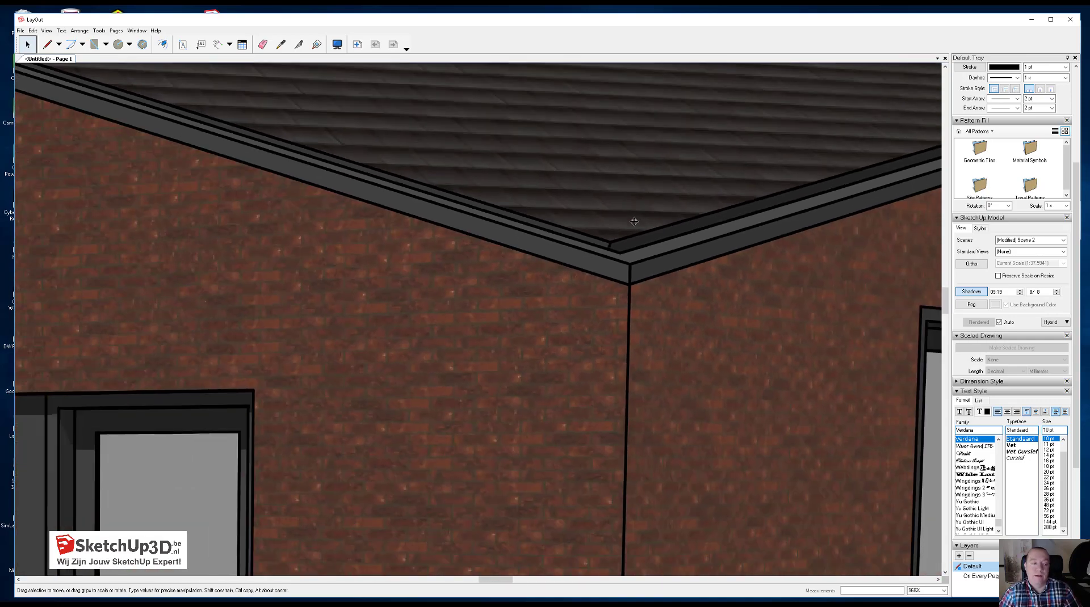
scroll(634, 224, down, 1)
scroll(634, 225, down, 2)
scroll(632, 227, down, 1)
scroll(632, 227, down, 2)
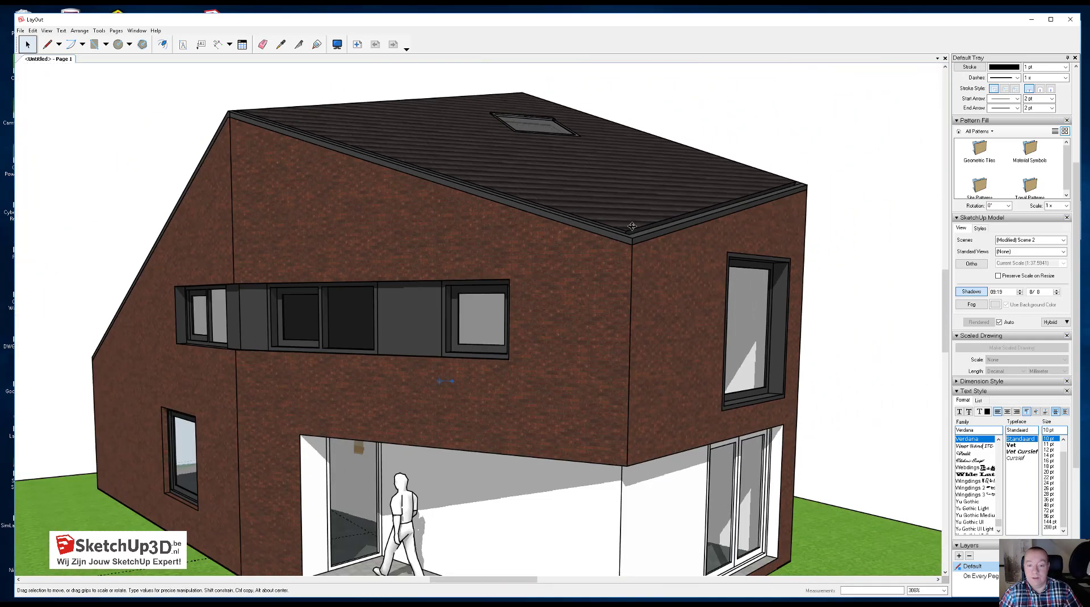
scroll(632, 226, down, 1)
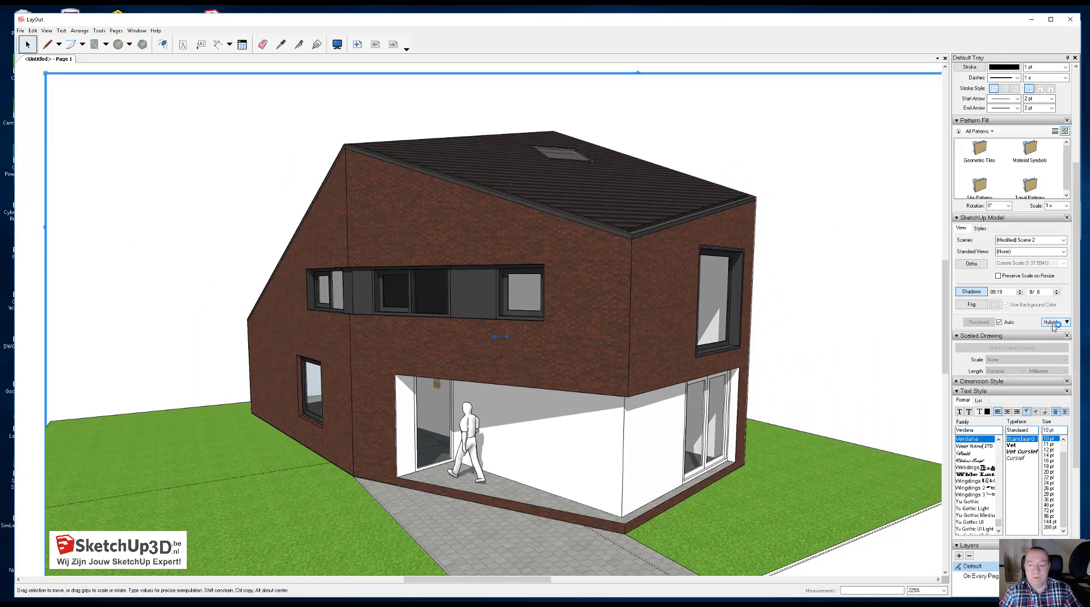
click(1059, 322)
click(1067, 342)
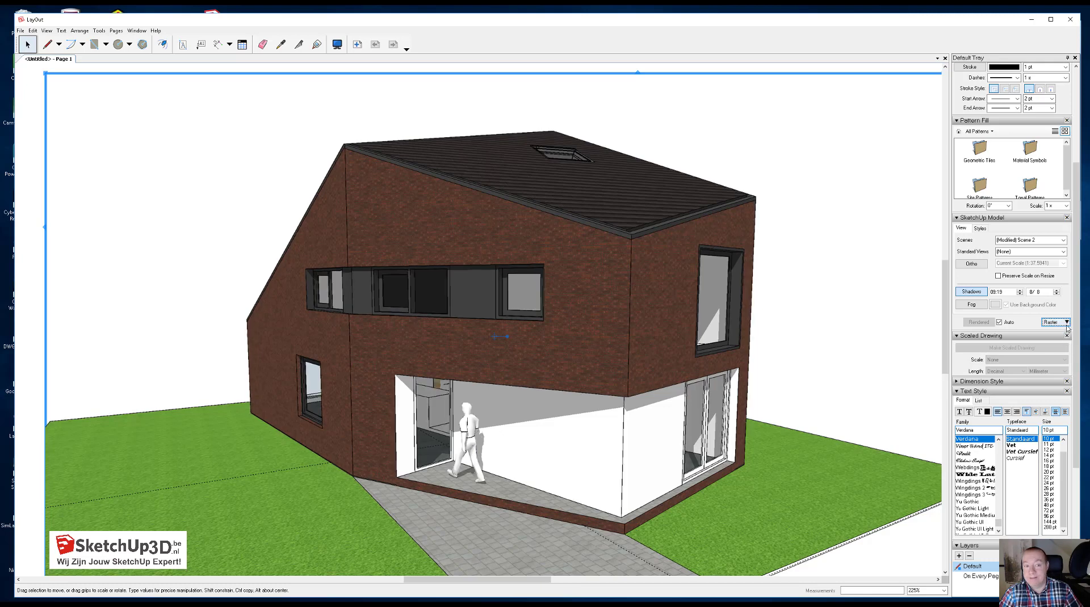
click(1066, 321)
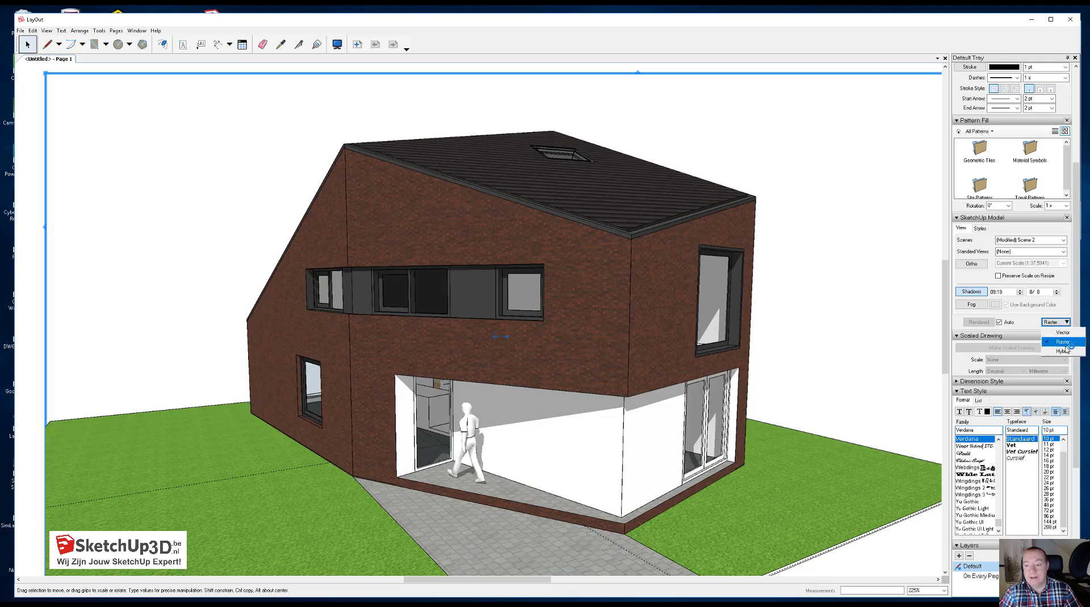
click(1054, 352)
click(627, 332)
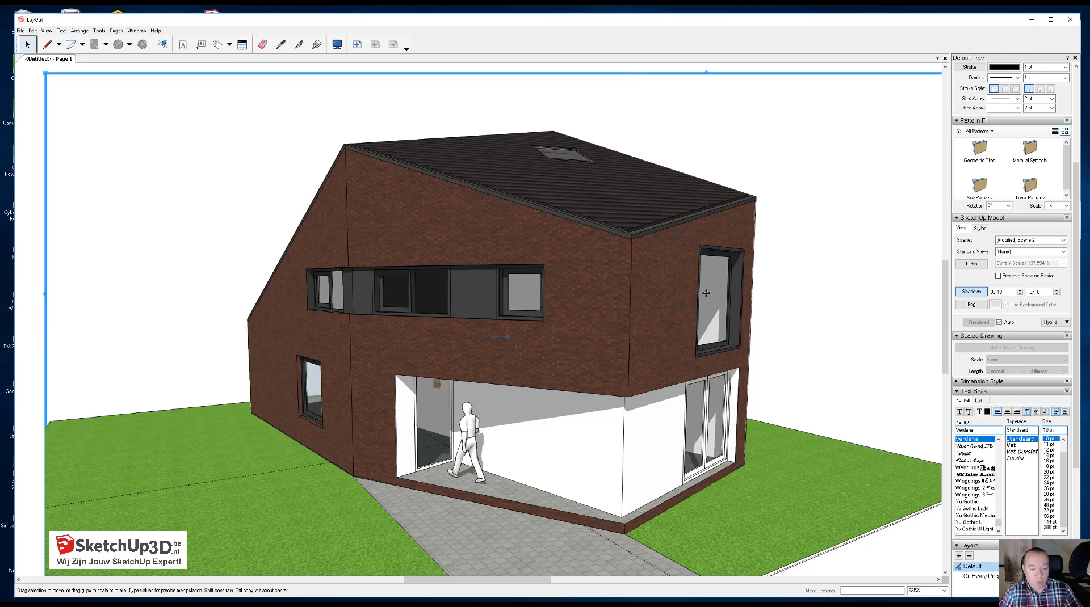
Give the house viewport a 0.05 pt line weight in the Styles tab.
click(981, 228)
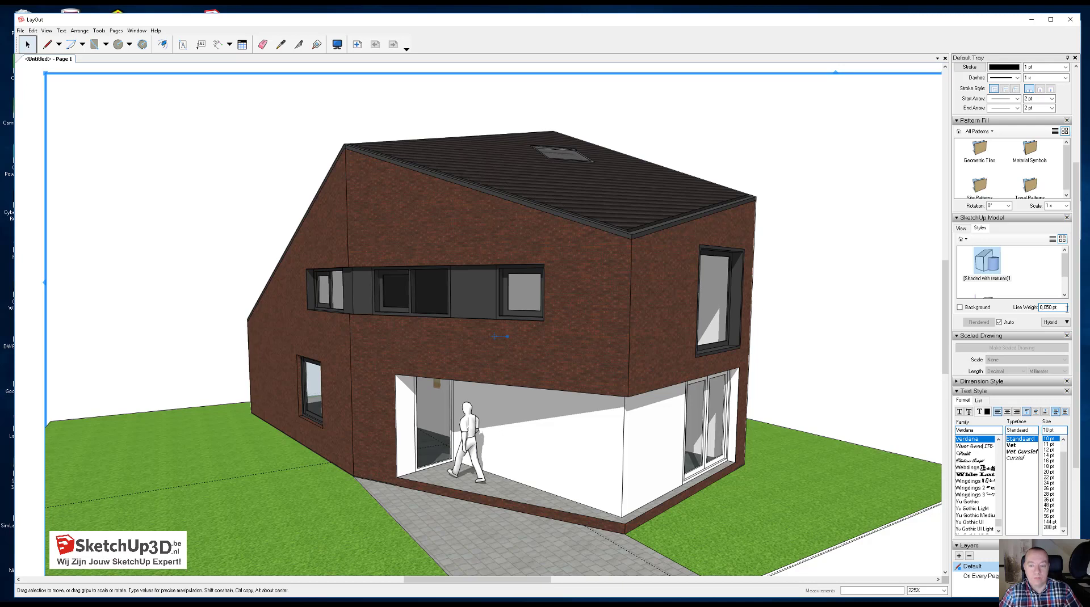
key(Return)
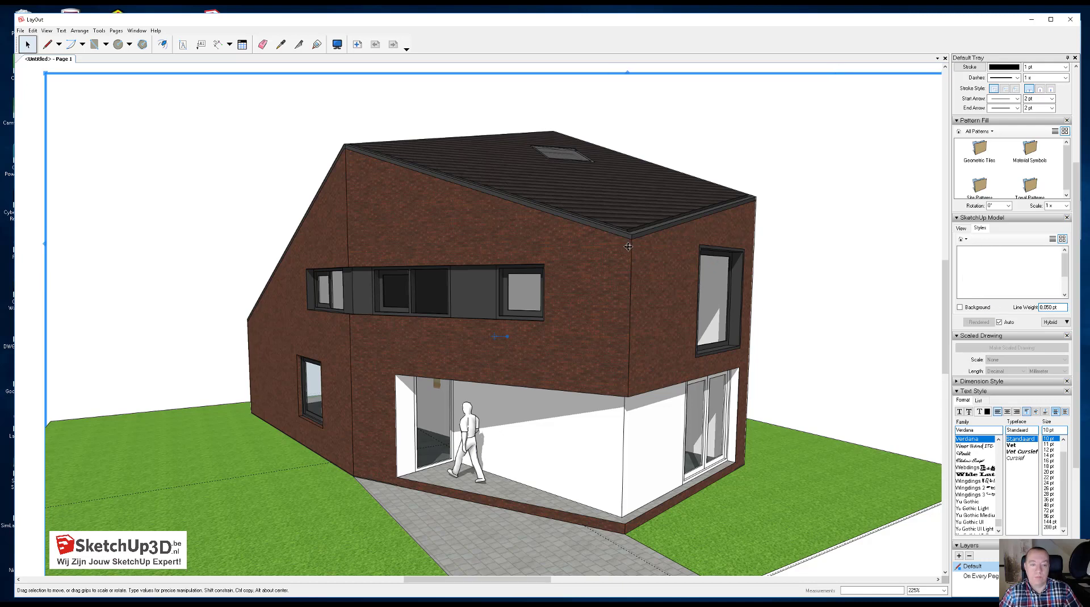
scroll(630, 238, up, 2)
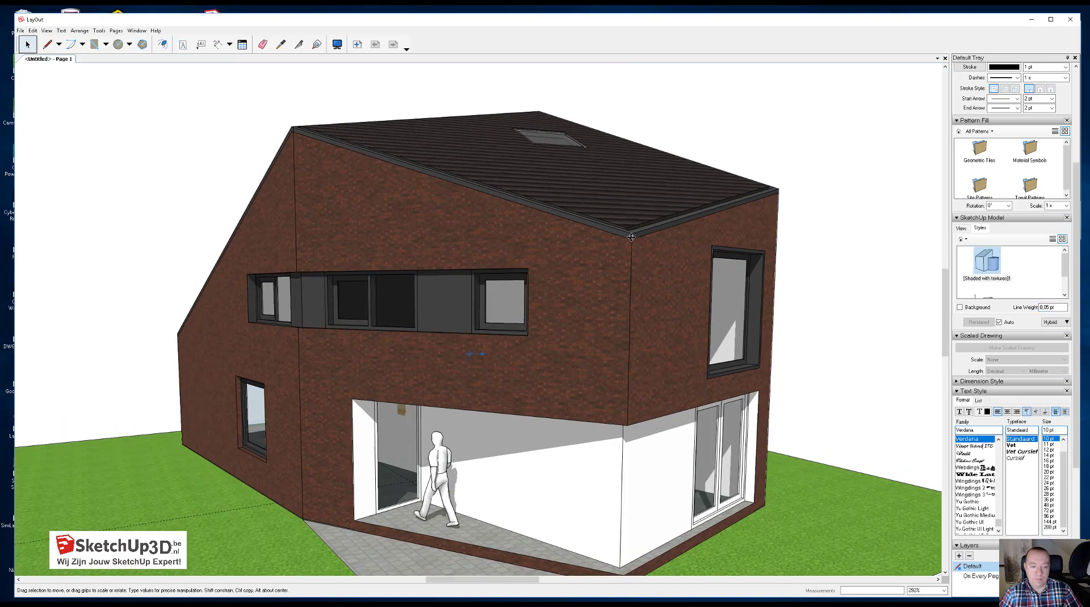
scroll(630, 238, up, 2)
scroll(630, 239, up, 1)
scroll(630, 238, up, 2)
scroll(630, 238, up, 1)
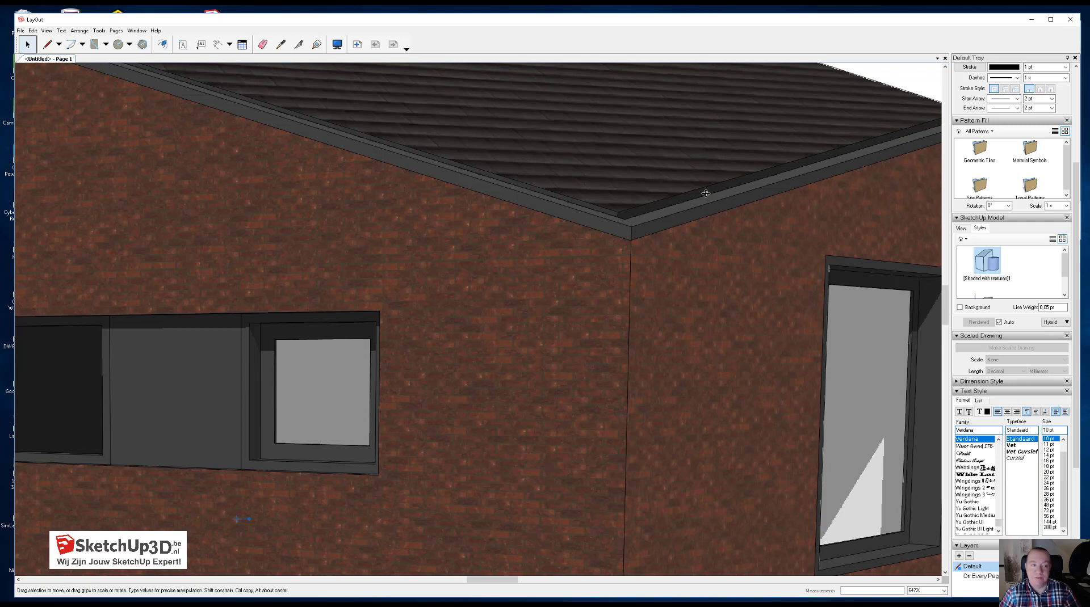
Try Vector rendering on the house viewport, accept the warning, and zoom in to inspect.
click(1056, 323)
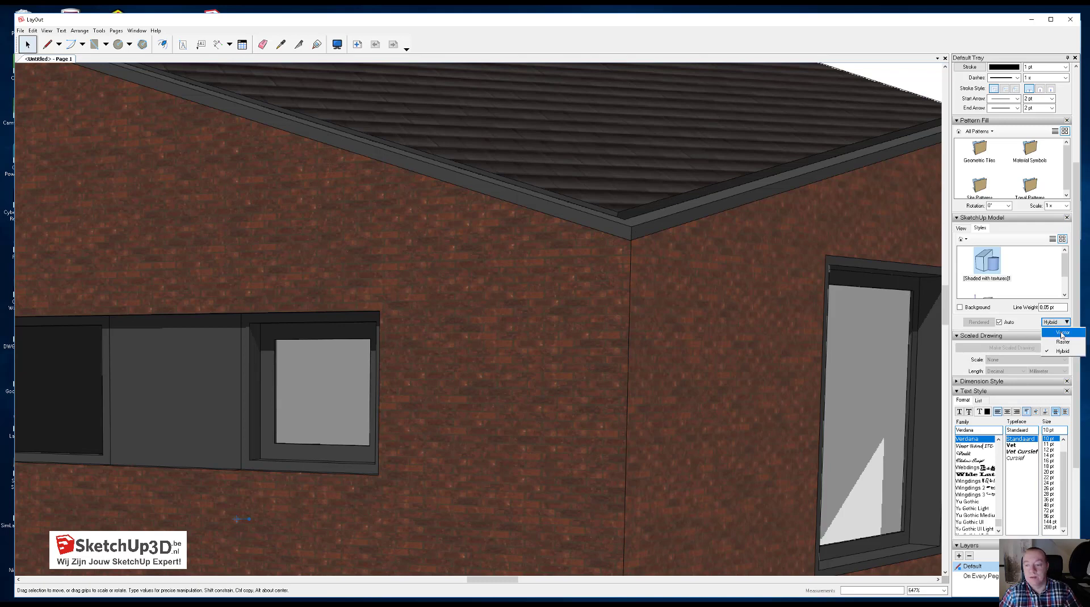
click(1062, 334)
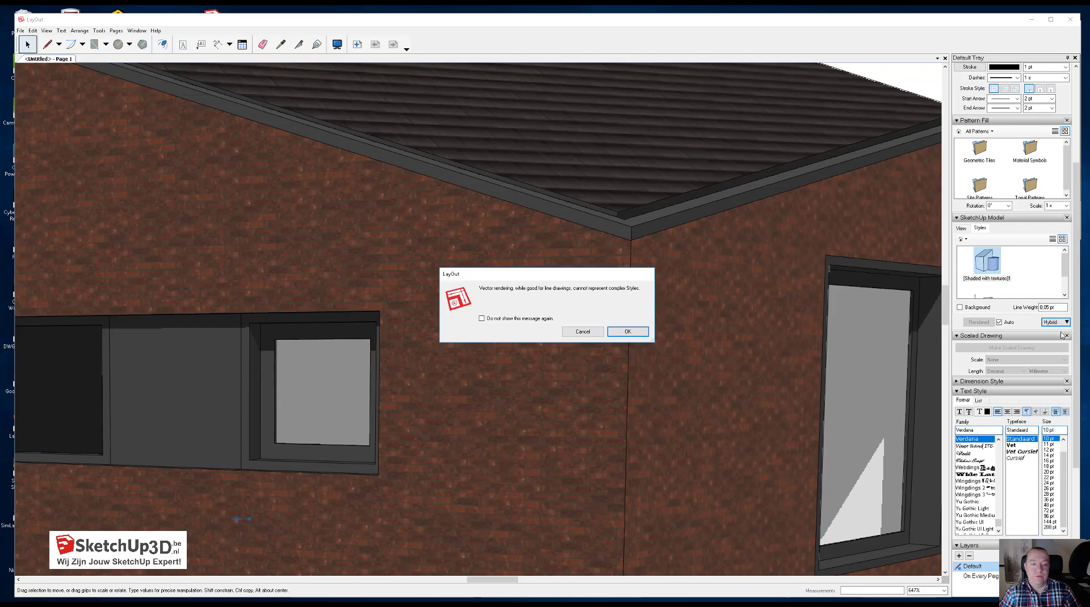
click(628, 335)
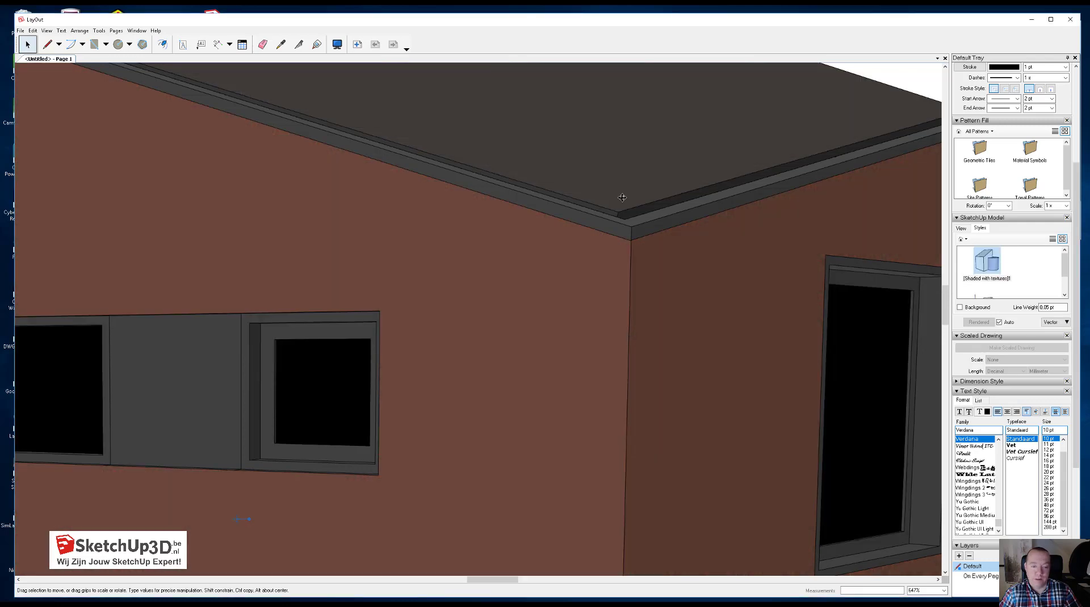
scroll(621, 200, up, 2)
scroll(625, 207, up, 2)
scroll(626, 216, up, 2)
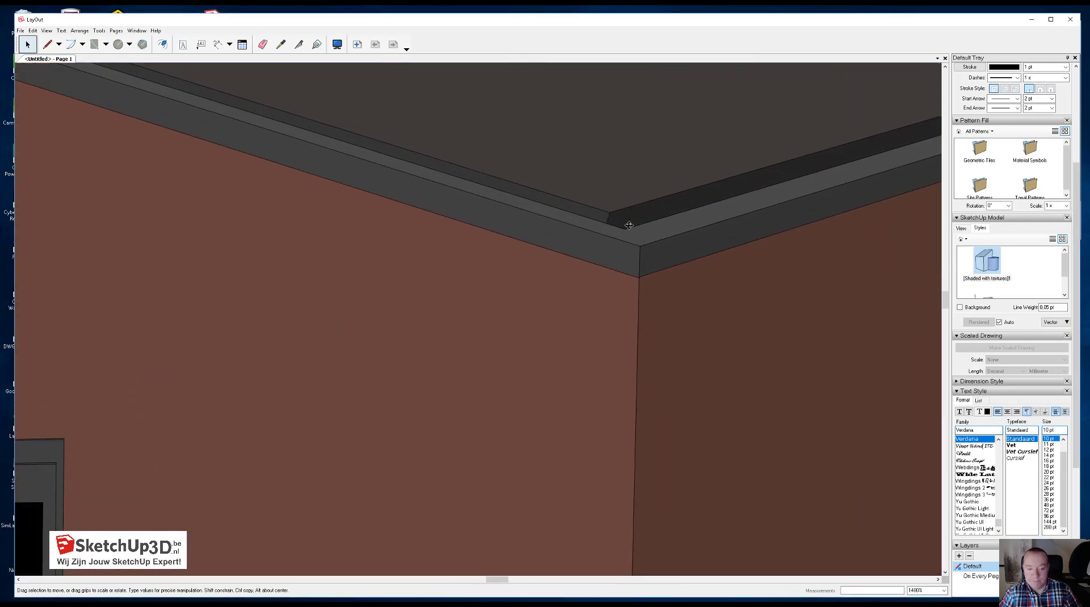
scroll(630, 233, down, 1)
scroll(633, 243, down, 1)
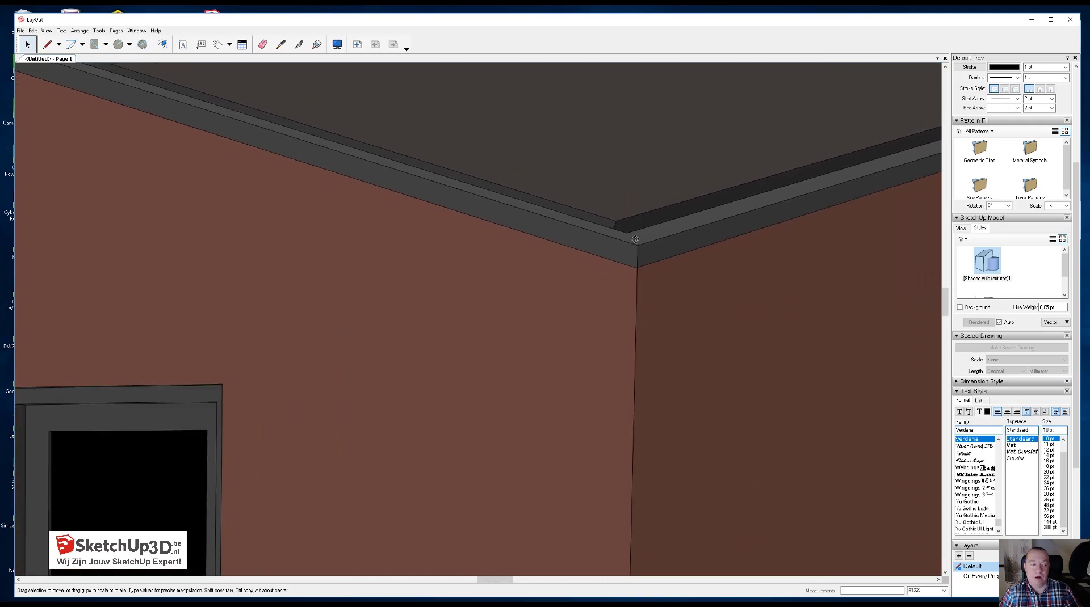
scroll(633, 244, down, 2)
scroll(633, 244, down, 2)
scroll(632, 244, down, 2)
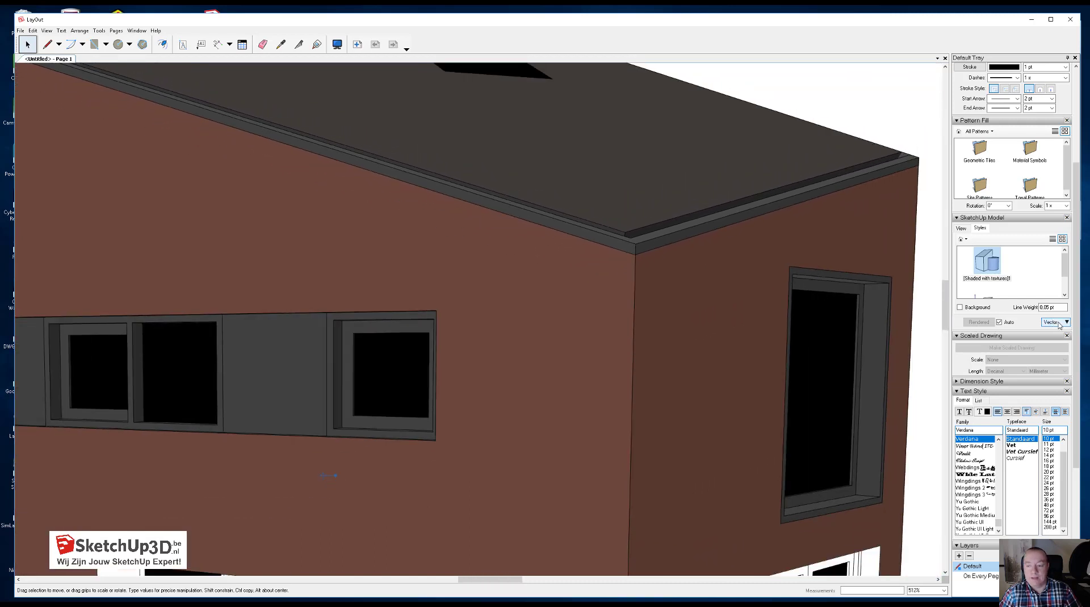
Set the house viewport to Raster rendering and zoom out to centre the page.
click(1058, 322)
click(1053, 340)
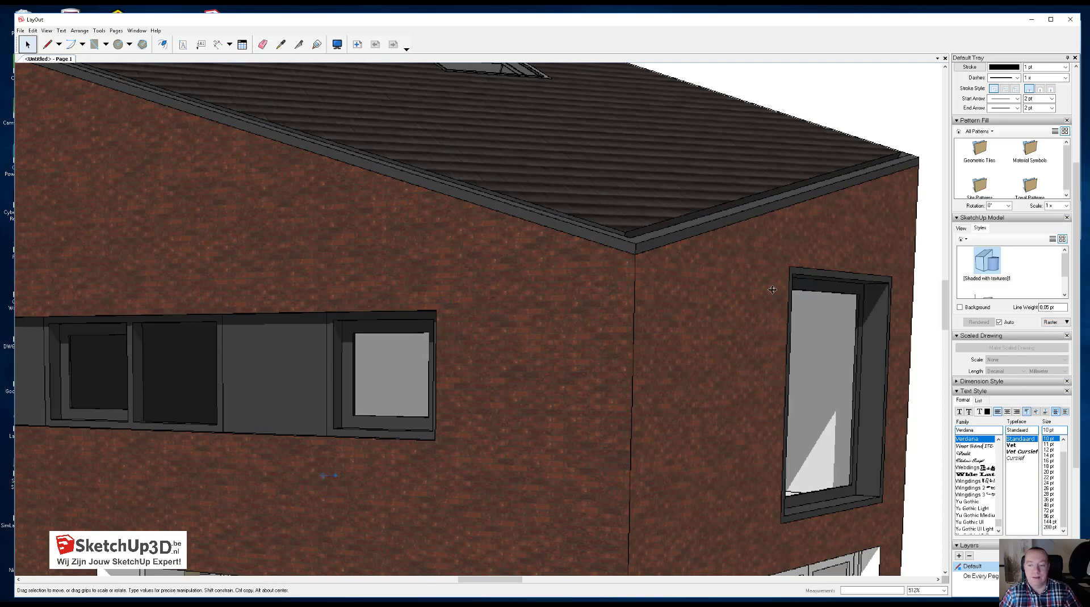
scroll(748, 293, down, 1)
scroll(706, 280, down, 1)
scroll(710, 284, down, 1)
scroll(726, 289, down, 1)
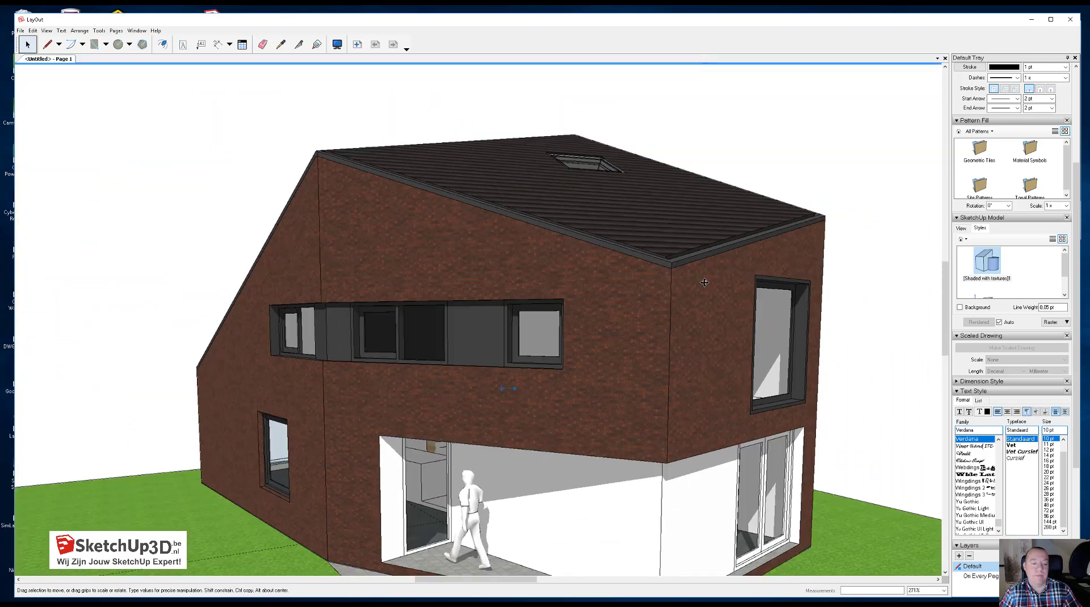
scroll(749, 298, down, 1)
scroll(766, 304, down, 1)
mouse_move(770, 305)
middle_down()
mouse_move(703, 279)
mouse_move(718, 277)
middle_up()
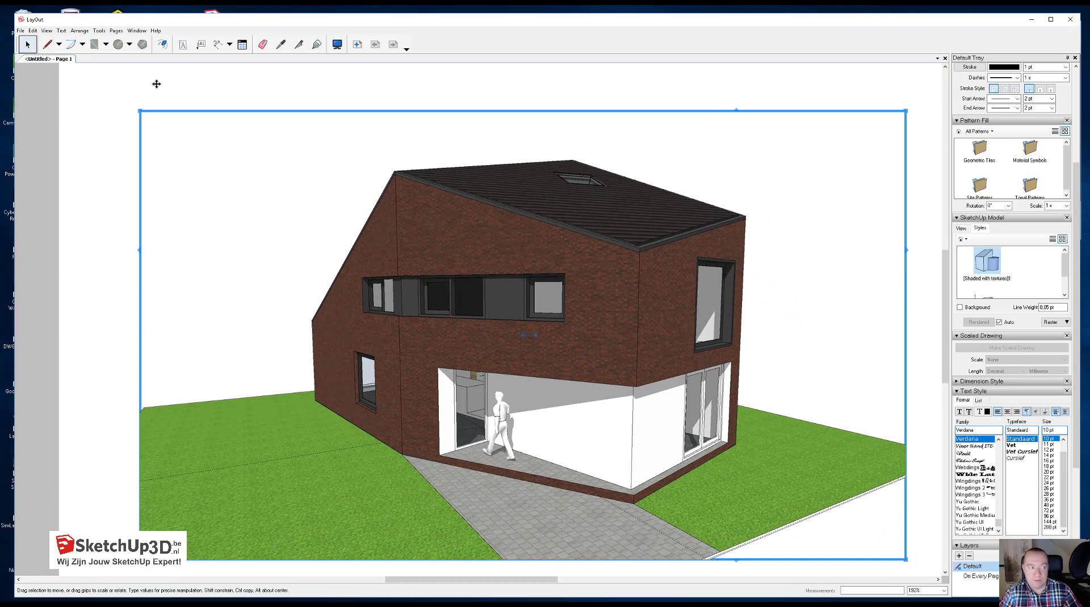
Export the page as a PDF named 'awie'.
click(20, 30)
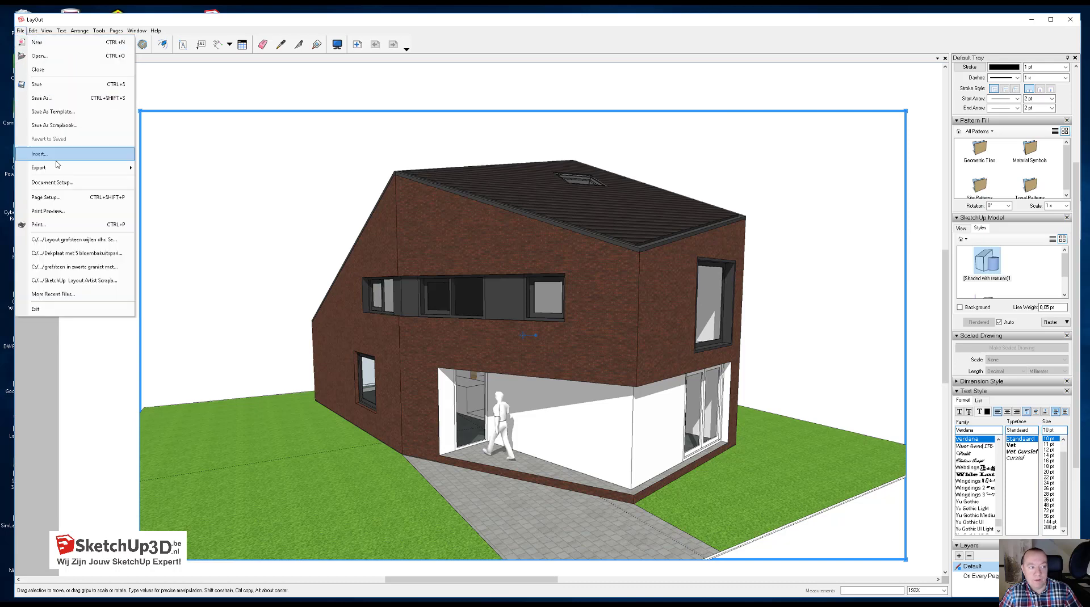
mouse_move(52, 168)
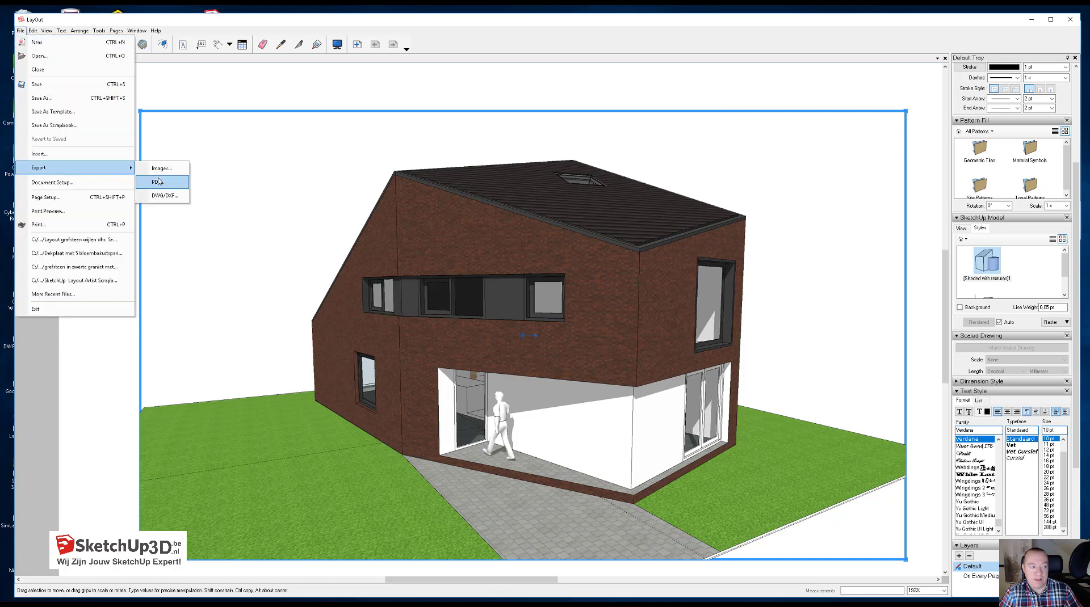
click(159, 182)
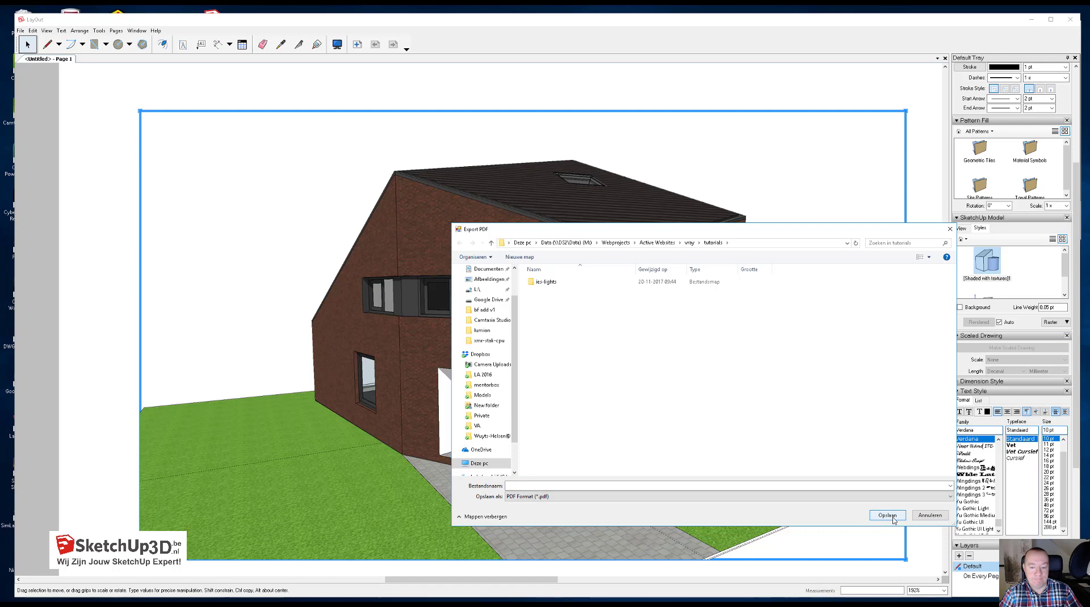
text(awie)
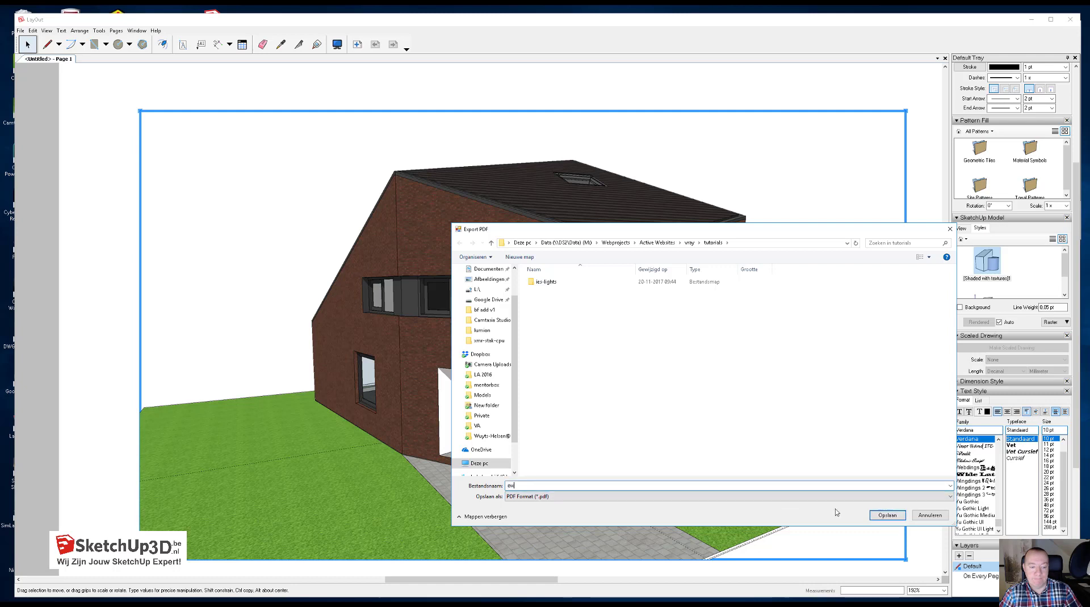
click(879, 515)
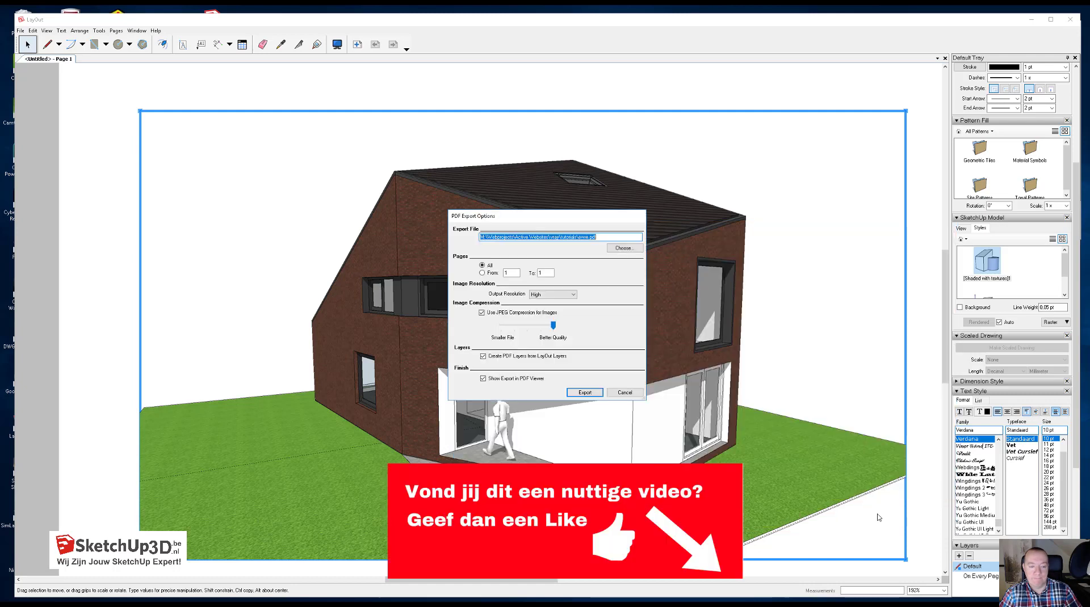
Keep the PDF export output resolution at High.
click(559, 300)
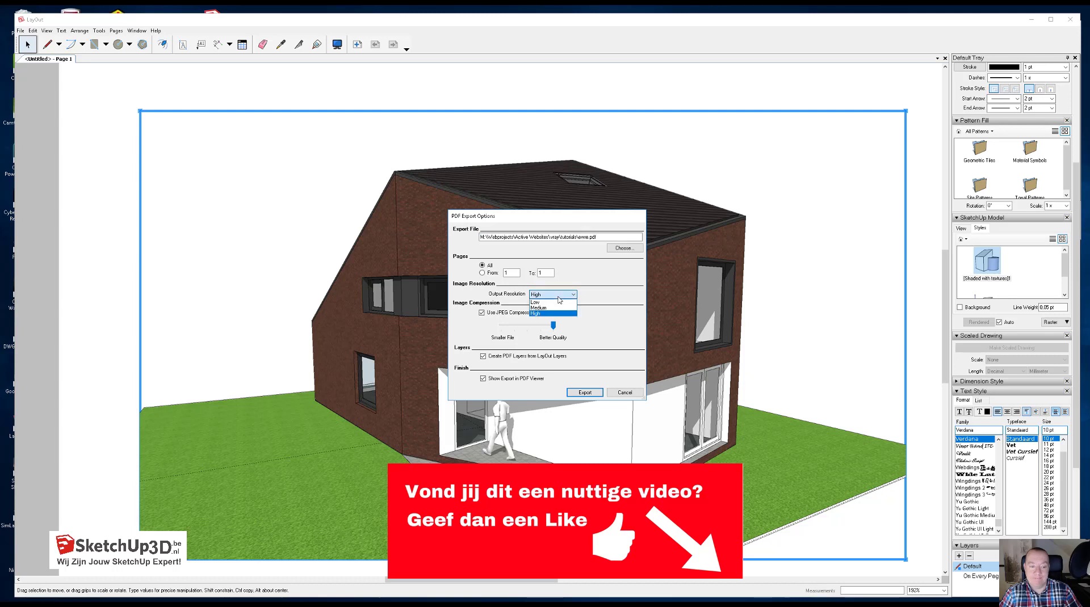
click(557, 315)
click(557, 330)
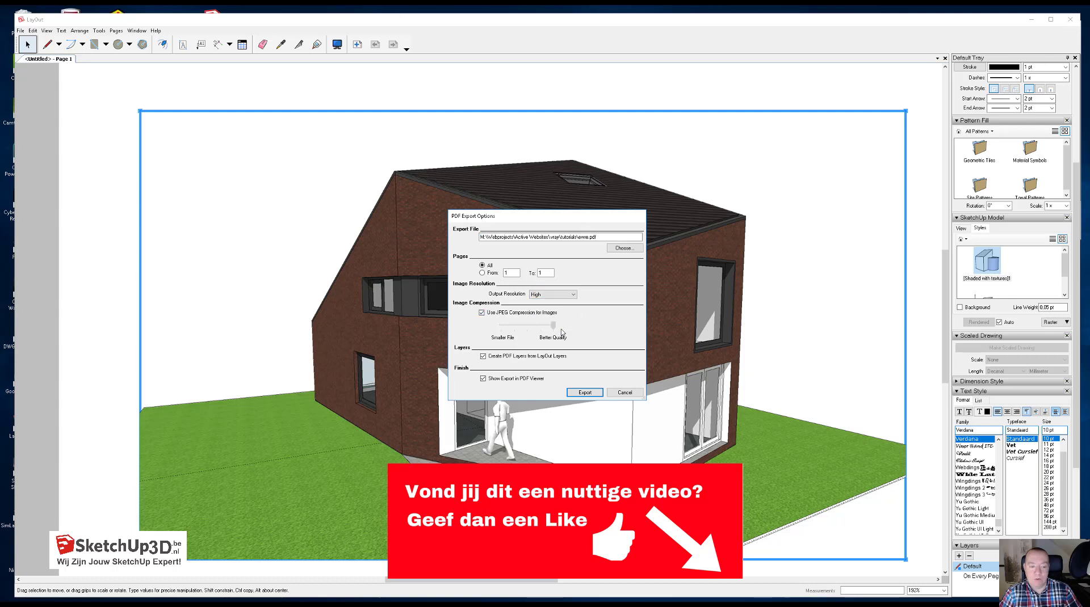